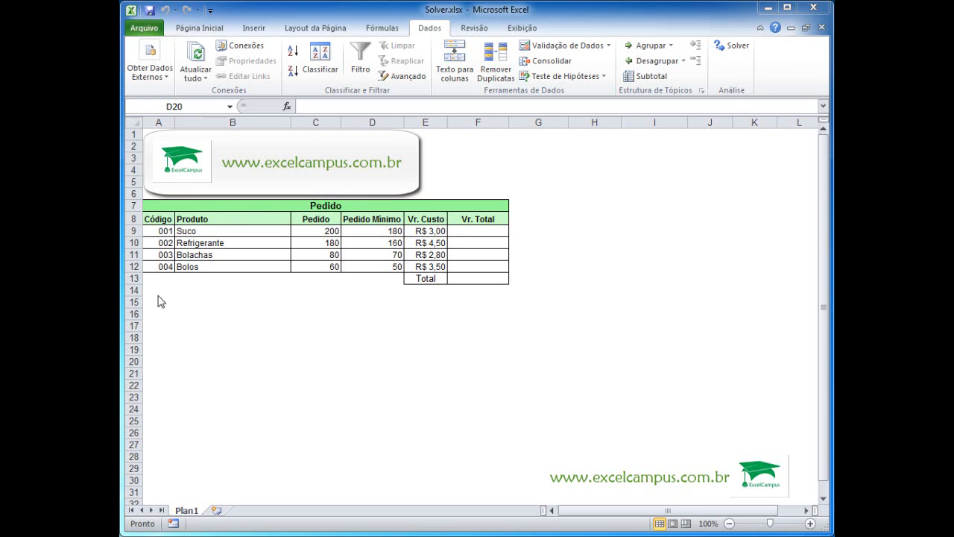
Examine the products, ordered quantities, minimum orders and unit costs in the Pedido table
left_click(208, 231)
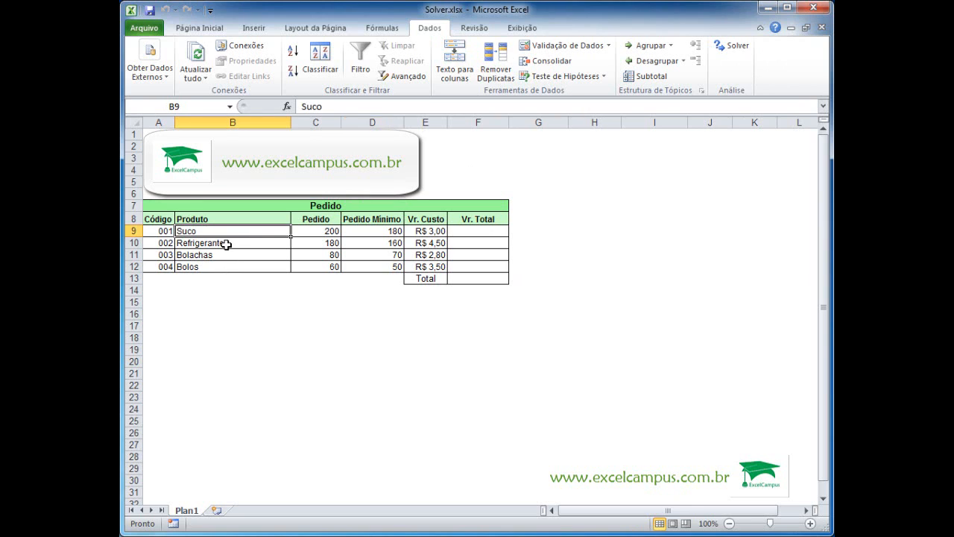
left_click(225, 244)
left_click(226, 267)
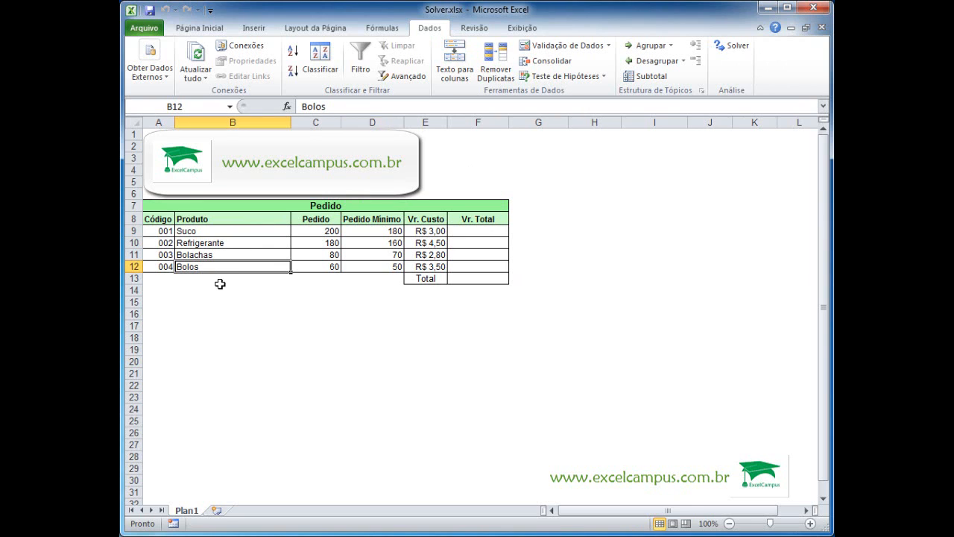
left_click(326, 232)
left_click(329, 245)
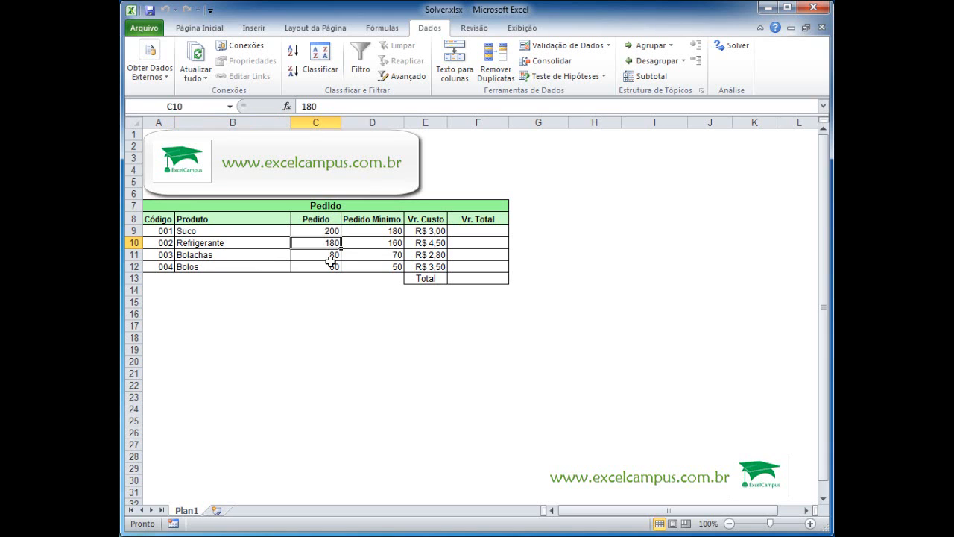
left_click(332, 255)
left_click(331, 268)
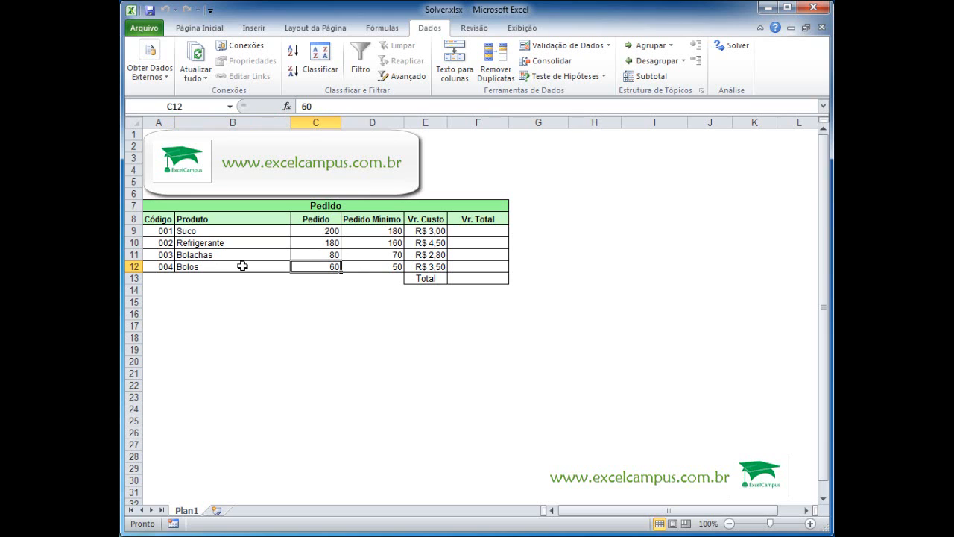
left_click(372, 233)
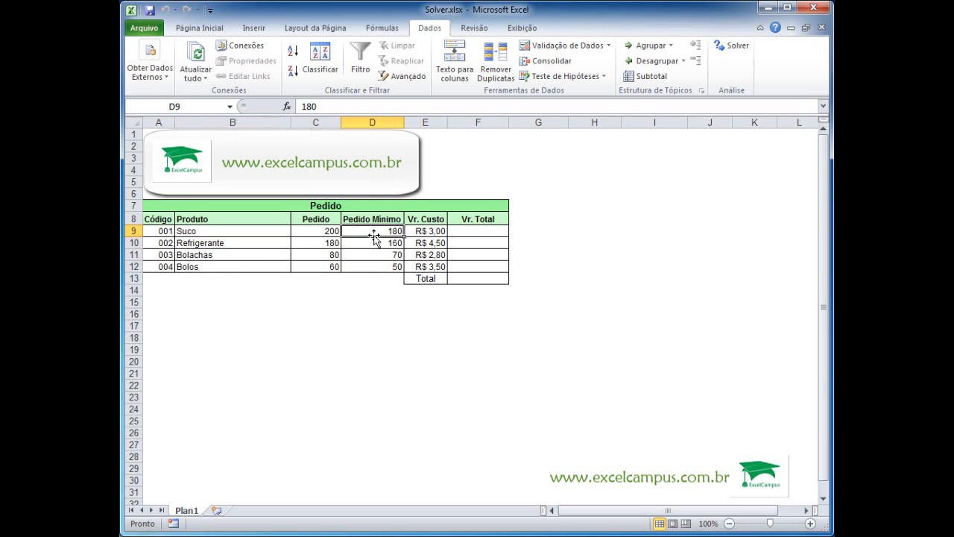
left_click(312, 234)
left_click(384, 242)
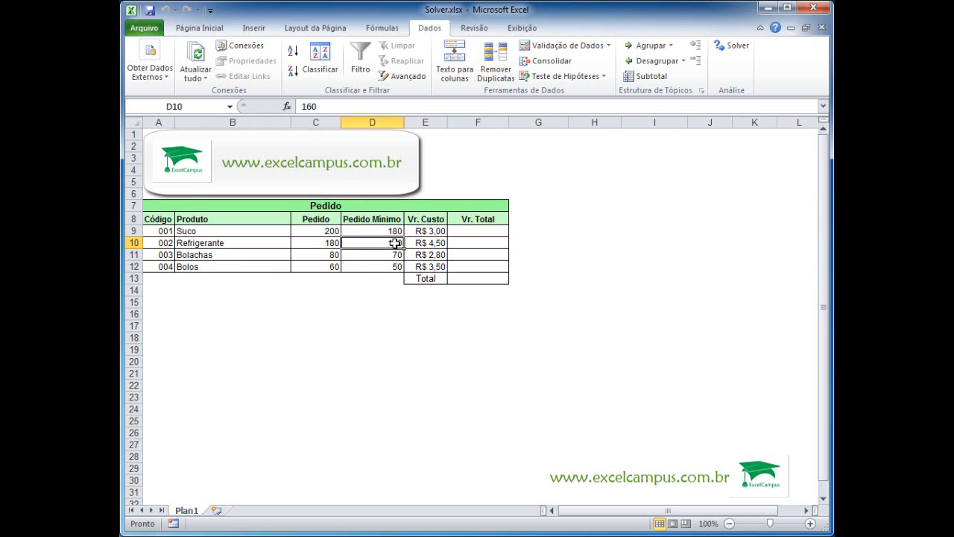
left_click(325, 244)
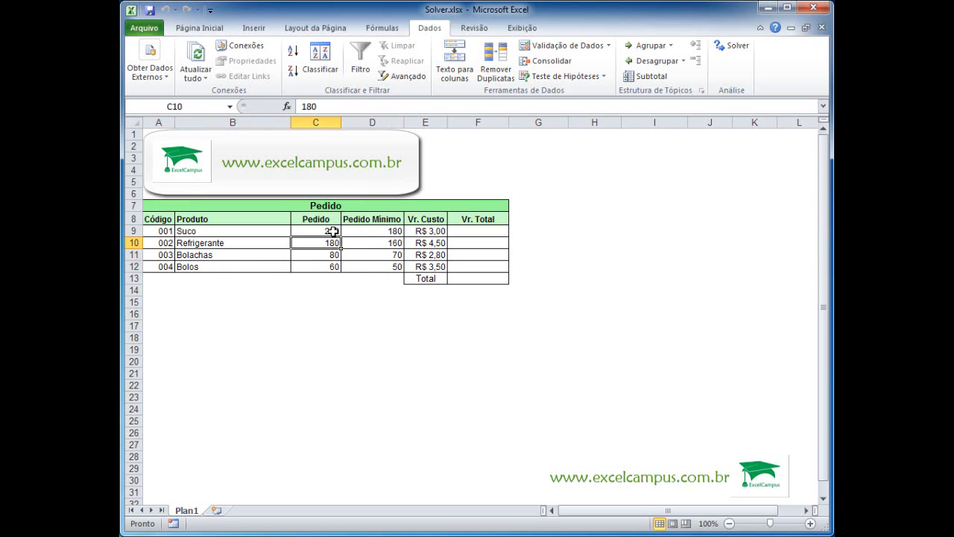
left_click(329, 231)
left_click(331, 242)
left_click(332, 255)
left_click(332, 267)
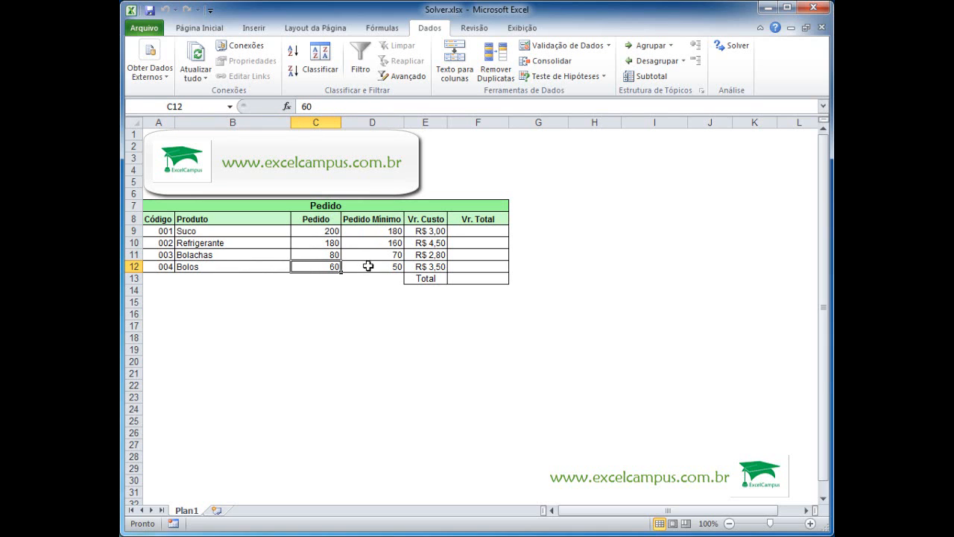
left_click(435, 232)
left_click(429, 243)
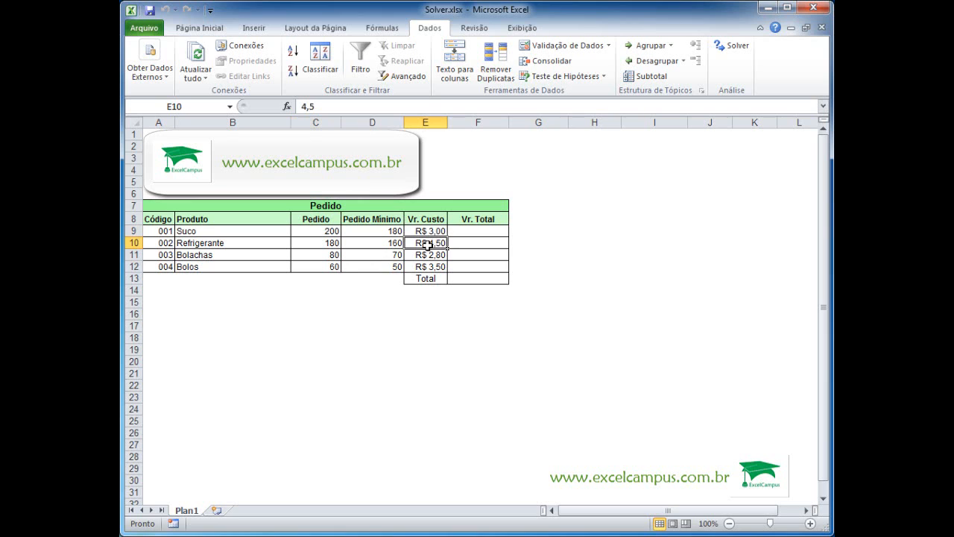
left_click(425, 255)
left_click(424, 268)
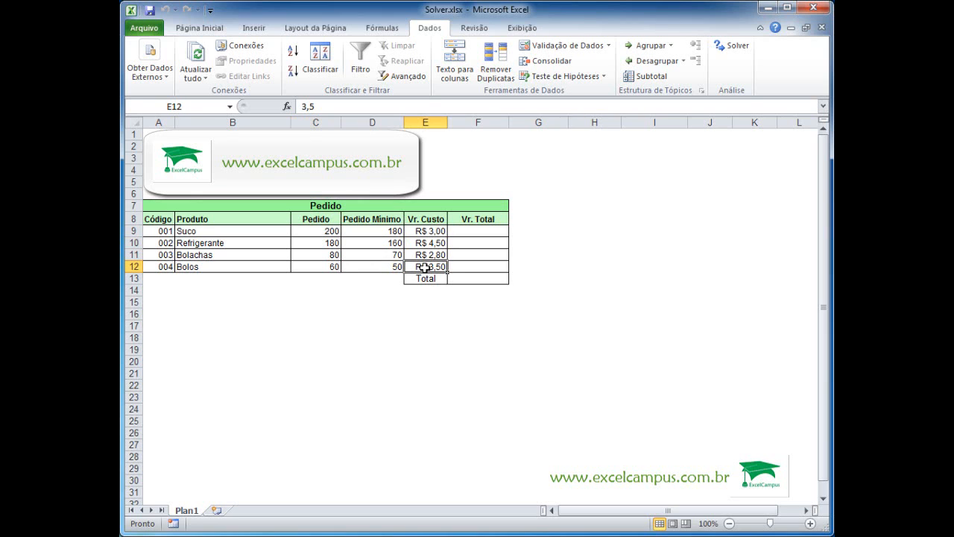
Calculate Suco's Vr. Total in F9 with =E9*C9 and fill the formula down to F12
left_click(483, 232)
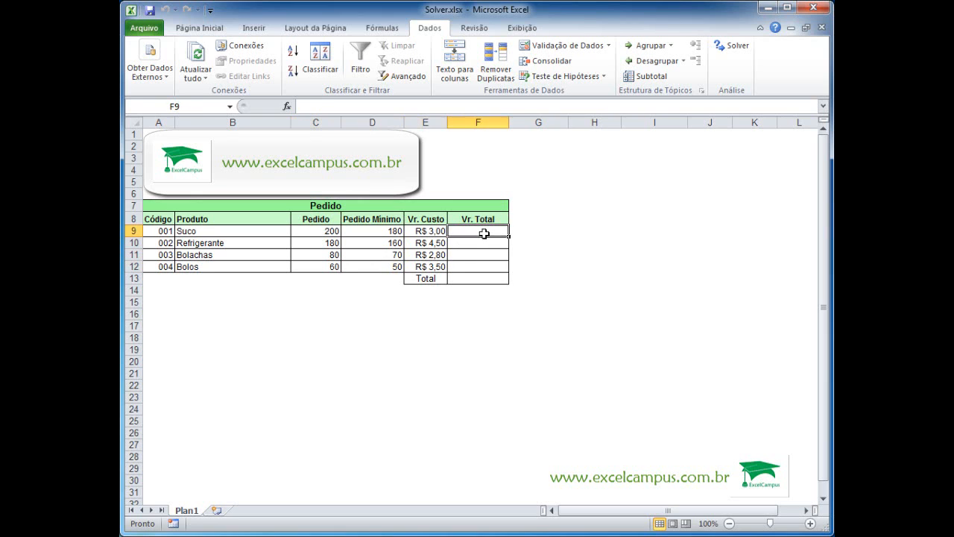
type("=")
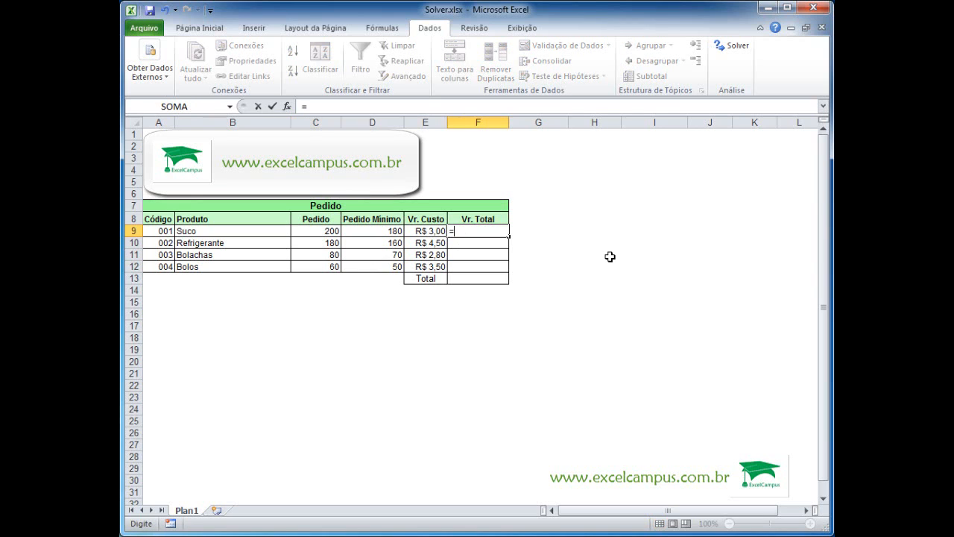
left_click(431, 234)
type("*")
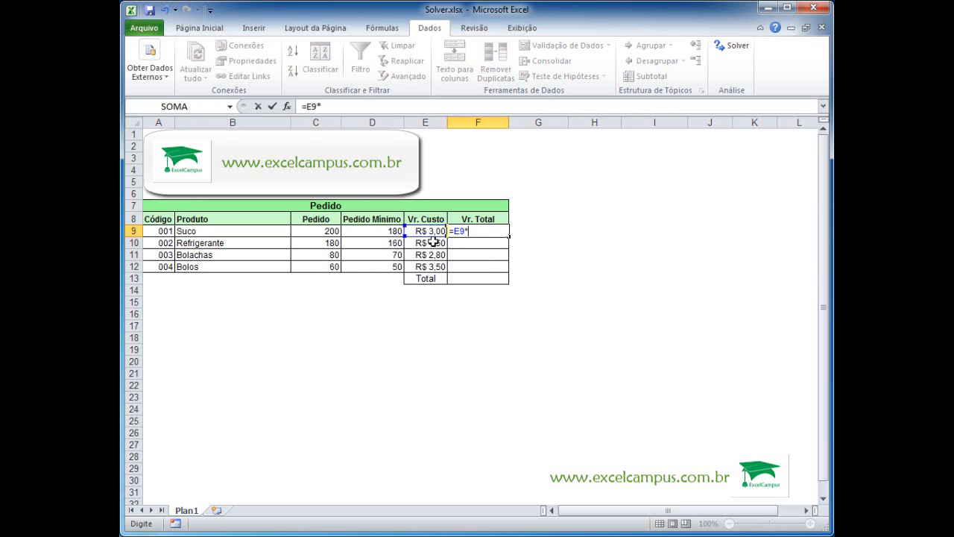
left_click(326, 229)
key("Return")
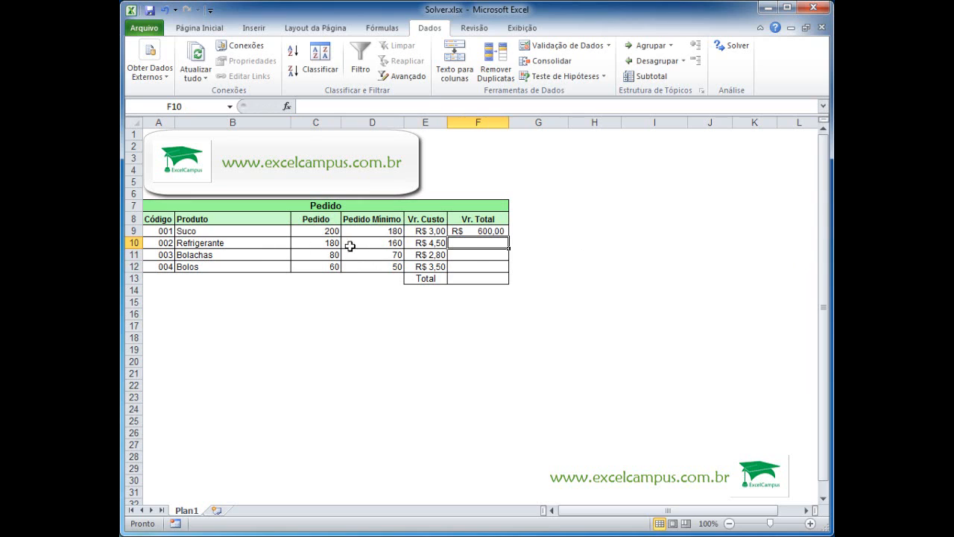
left_click(488, 231)
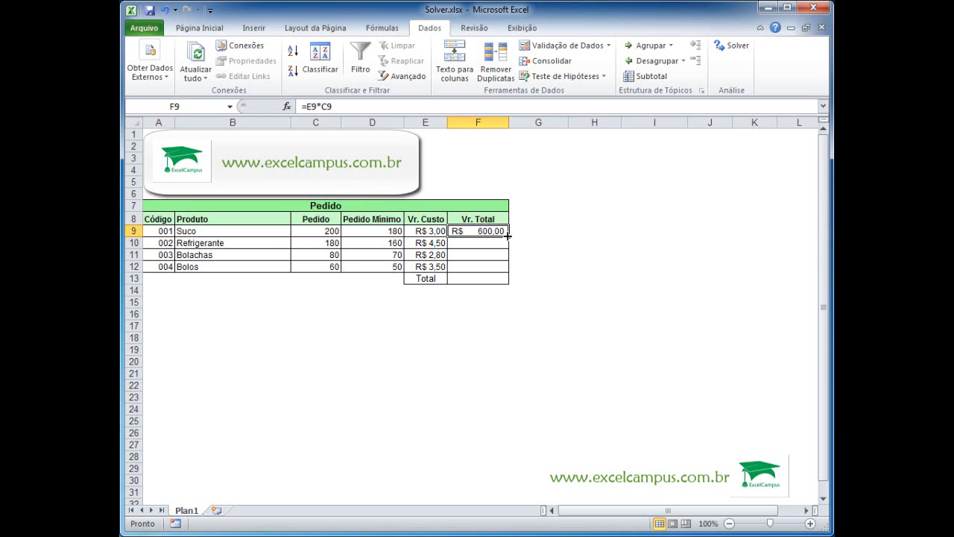
left_click_drag(507, 236, 513, 270)
Add up the Vr. Total column in F13 with =SOMA(F9:F12)
left_click(489, 279)
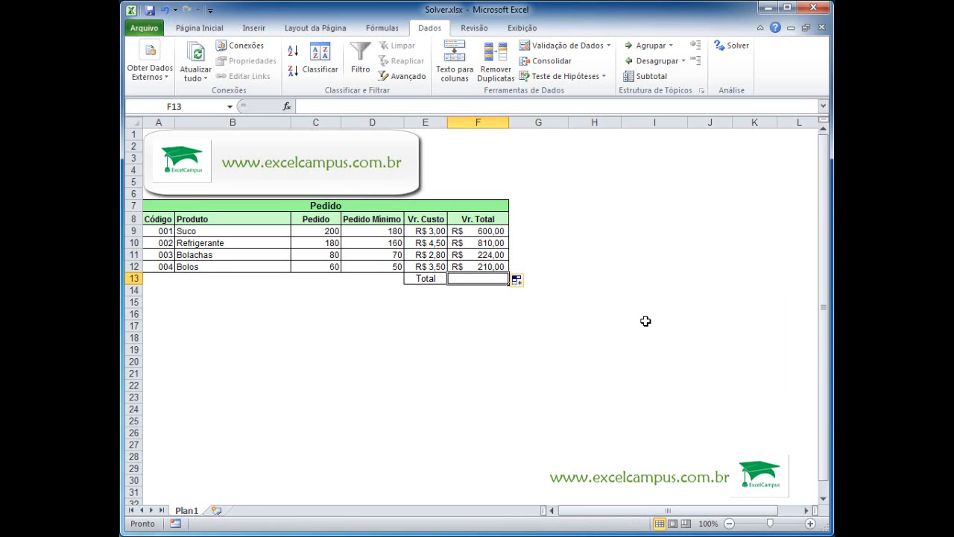
type("=soma")
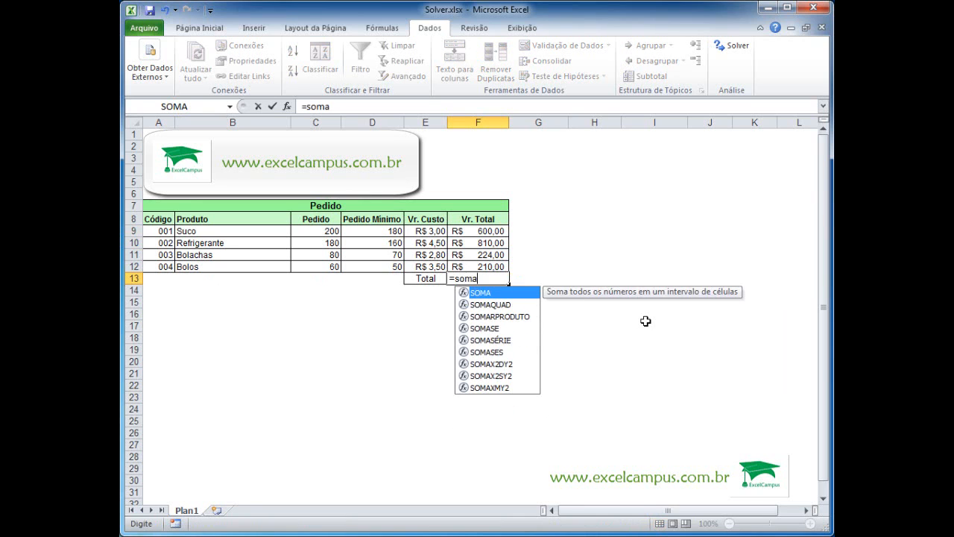
type("(")
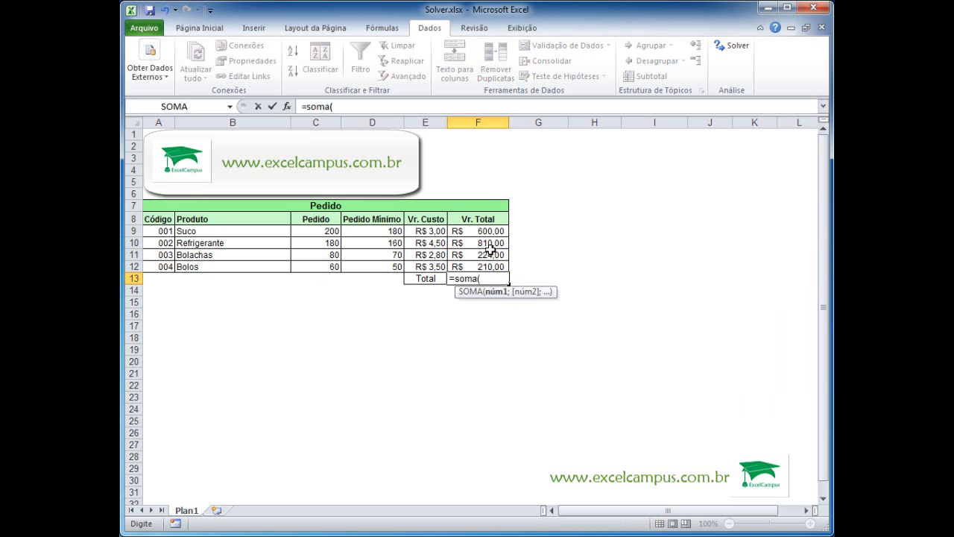
left_click_drag(477, 231, 479, 265)
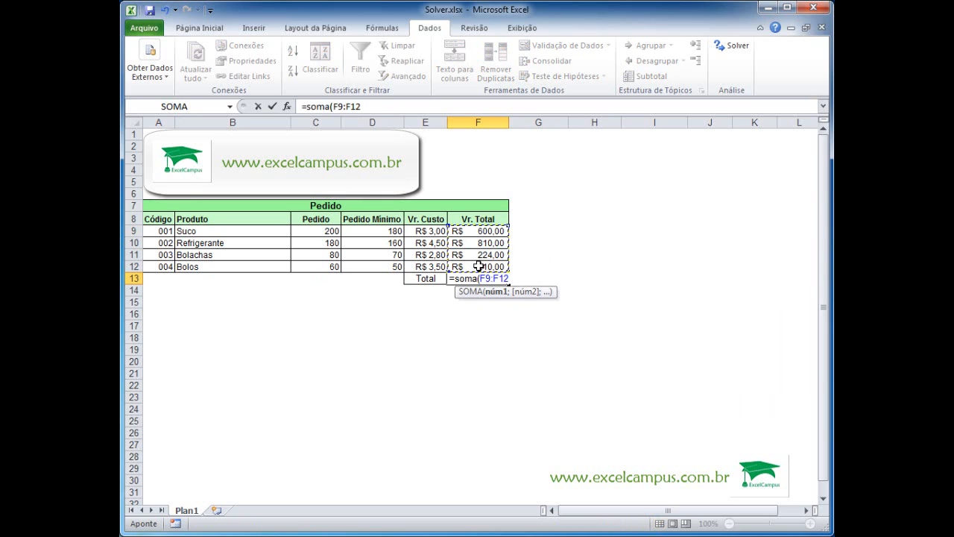
key("Return")
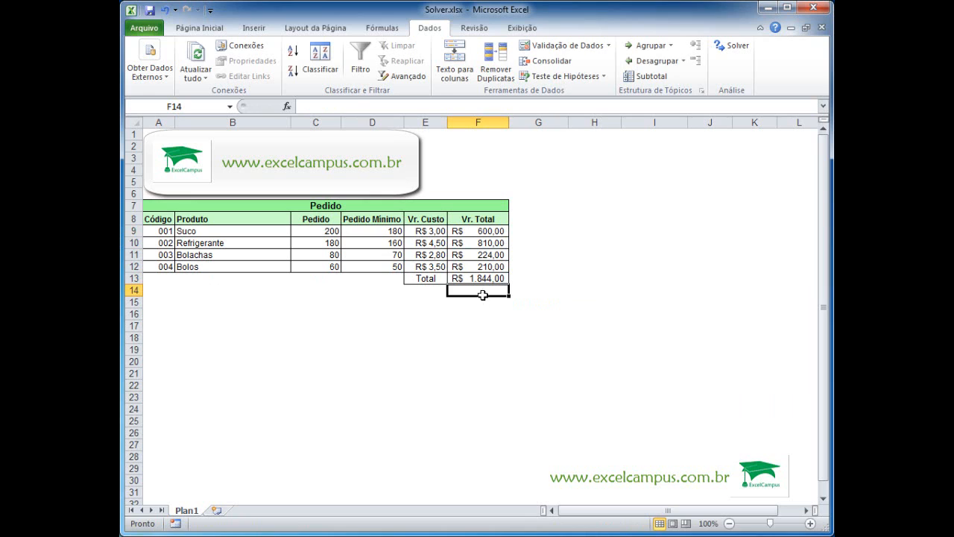
left_click(483, 279)
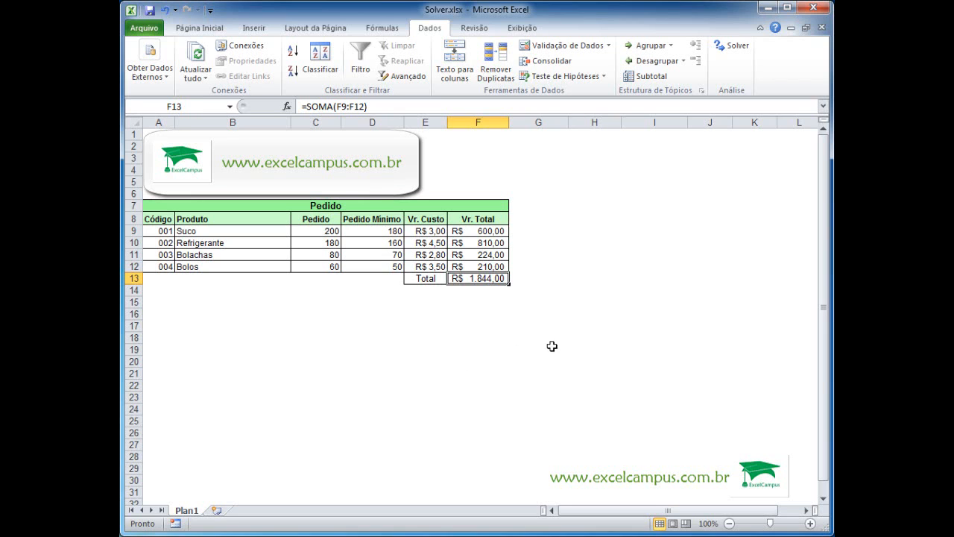
Enter the target amount 1750 in H13, on the same row as the order total
left_click(627, 290)
left_click(487, 281)
left_click(606, 277)
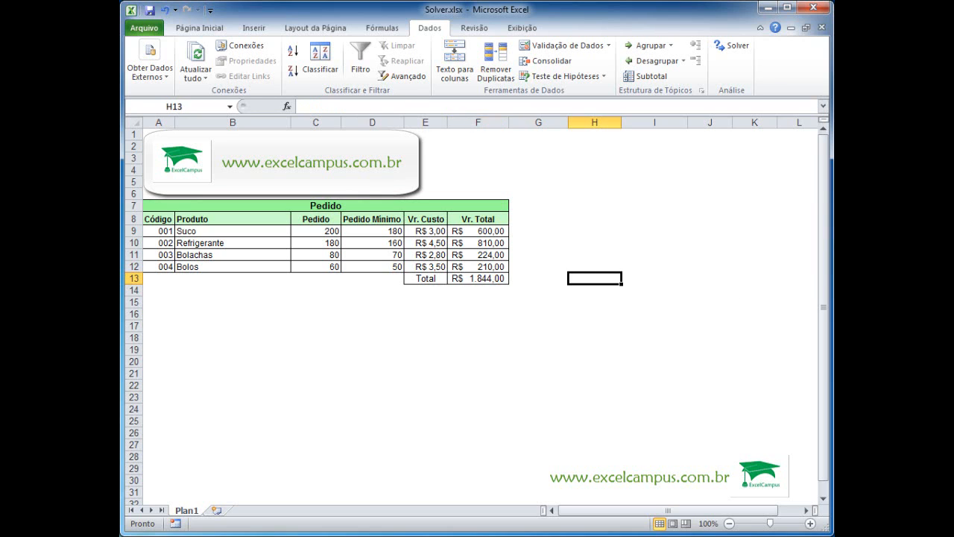
type("1750")
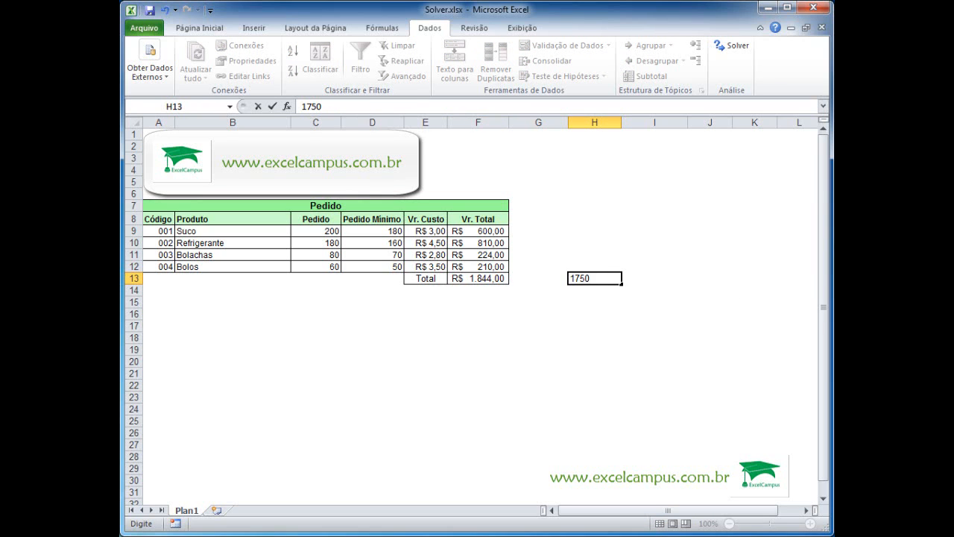
key("Return")
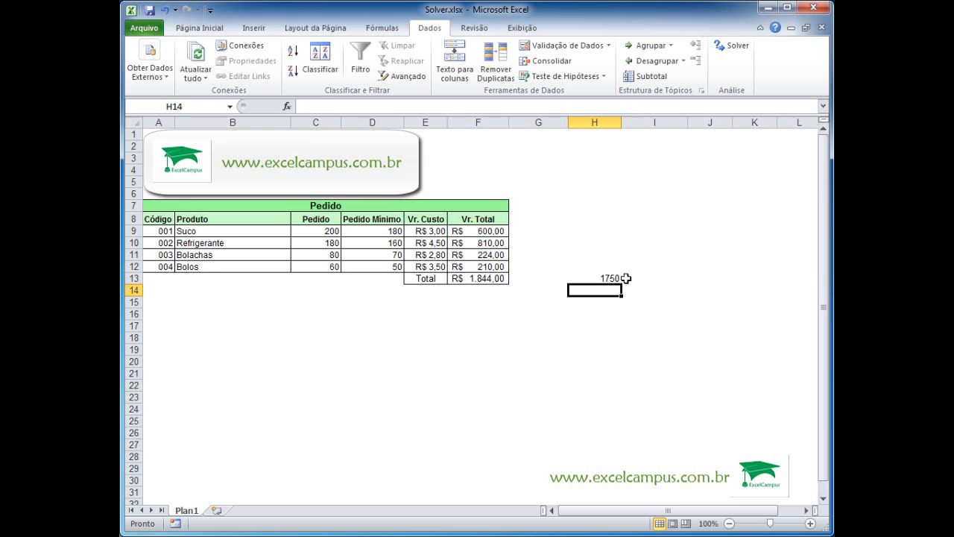
left_click(602, 278)
left_click(477, 279)
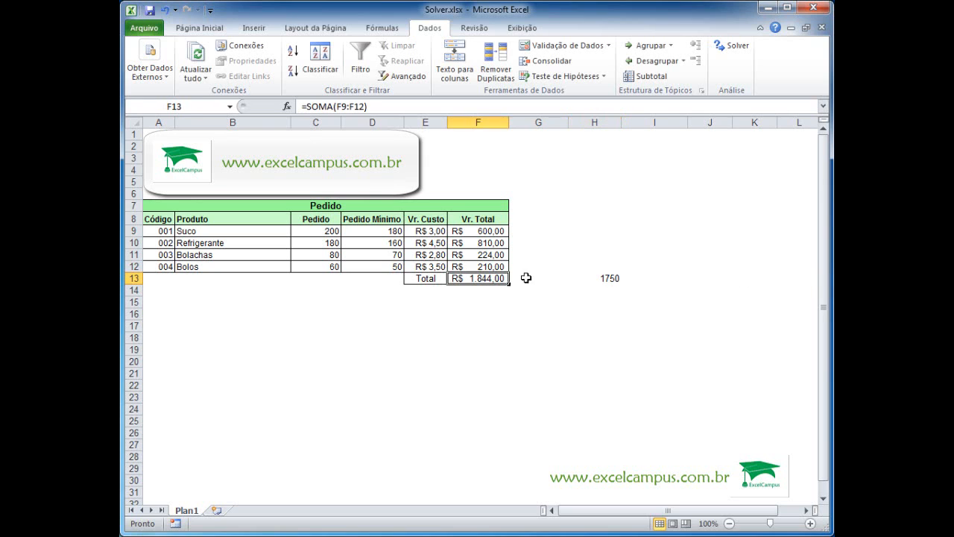
left_click(594, 278)
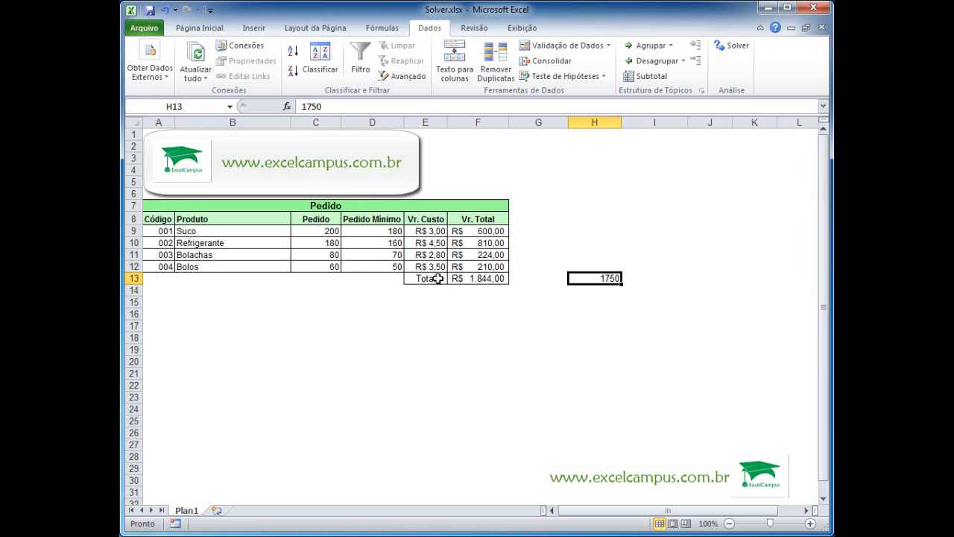
Open Solver with the order total in F13 as the objective and set its target to a value of 1750
left_click(498, 278)
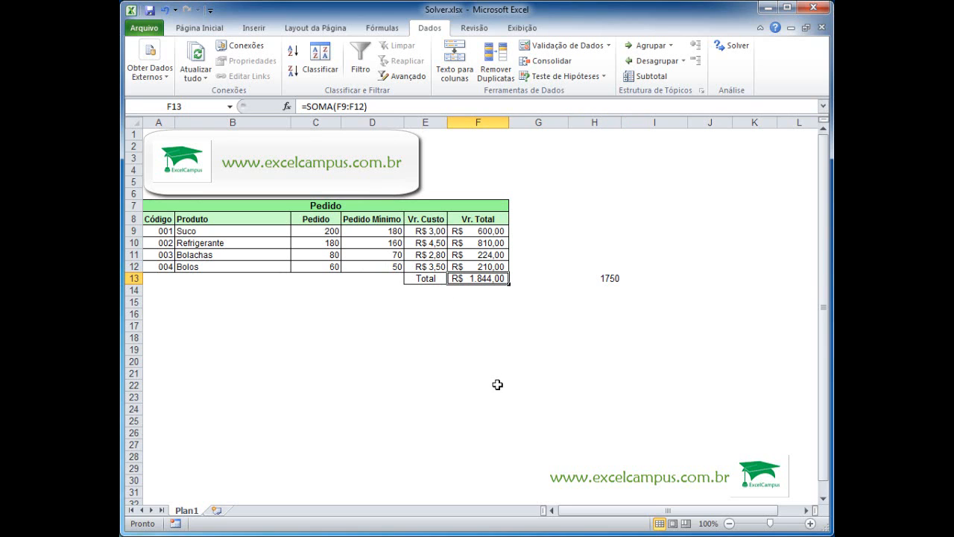
left_click(738, 46)
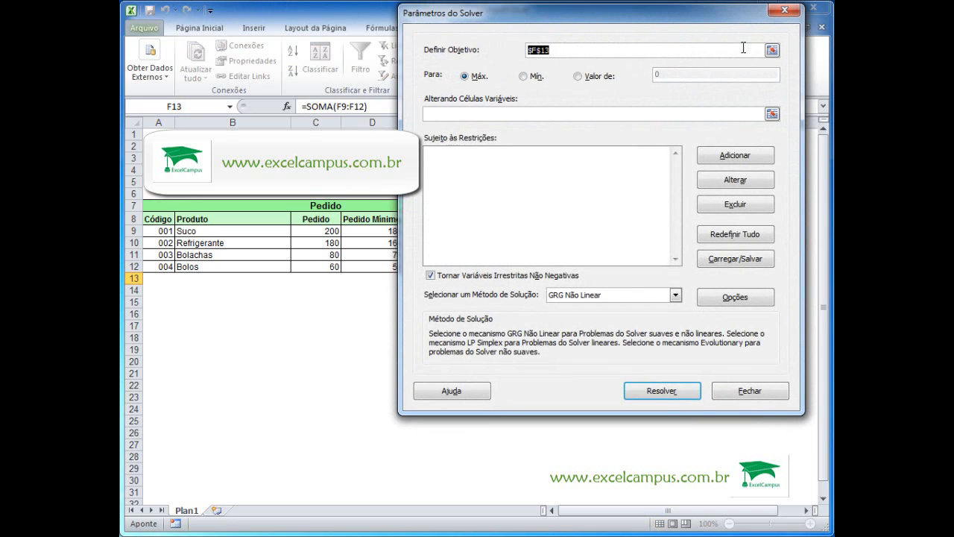
left_click_drag(597, 13, 470, 299)
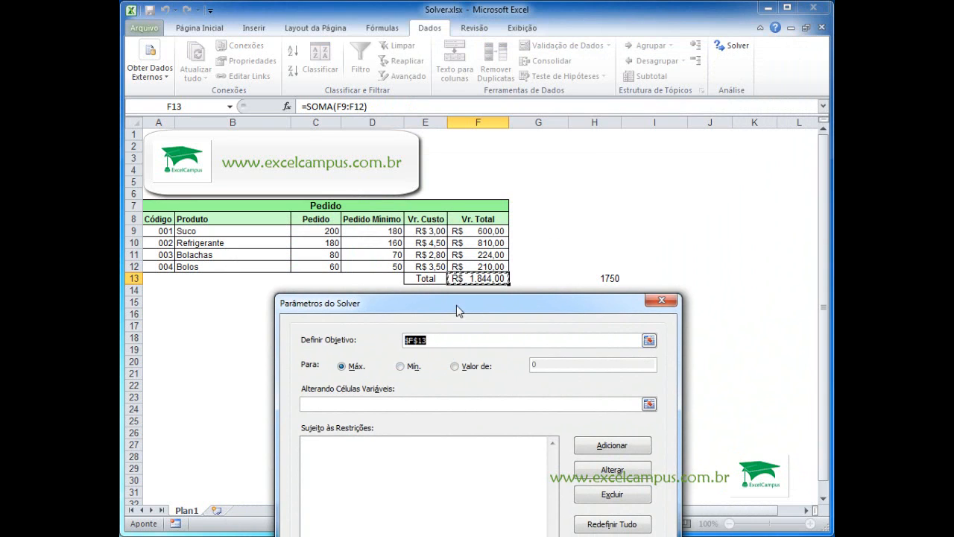
left_click(649, 341)
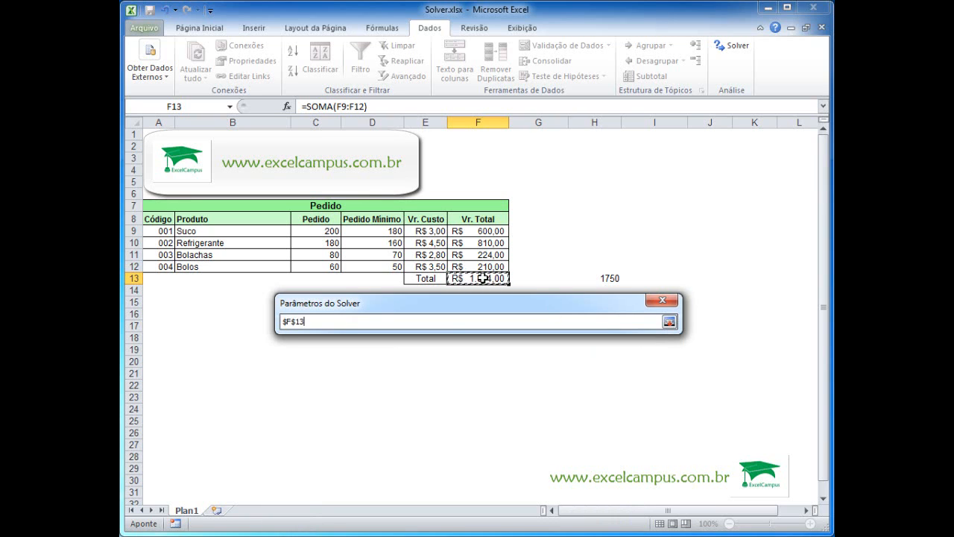
left_click(669, 321)
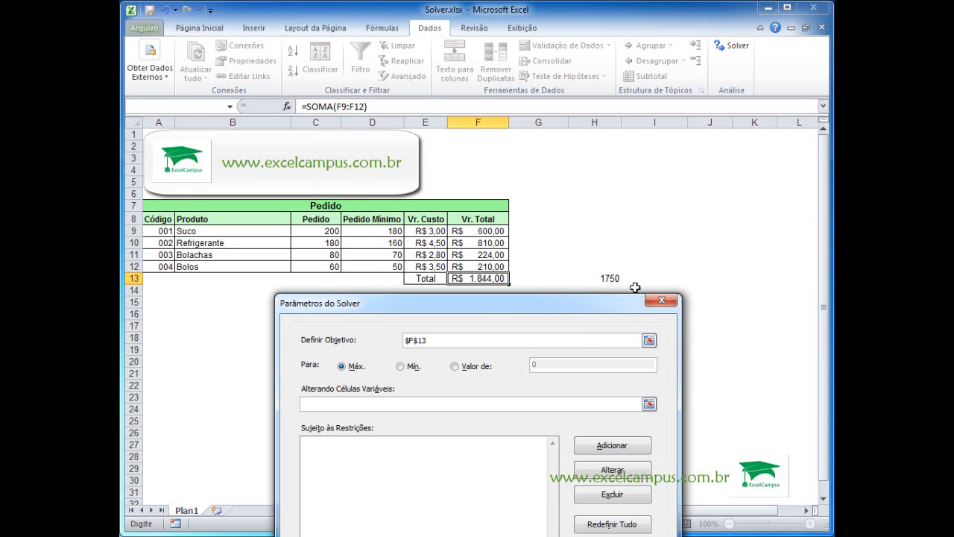
left_click(455, 367)
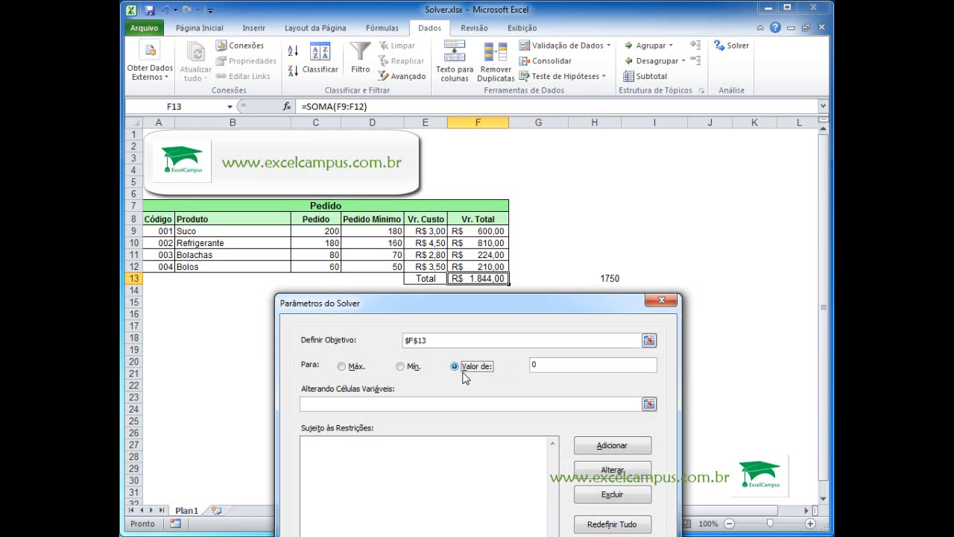
double_click(532, 365)
Set the Pedido quantities in C9:C12 as Solver's changing variable cells
left_click(330, 405)
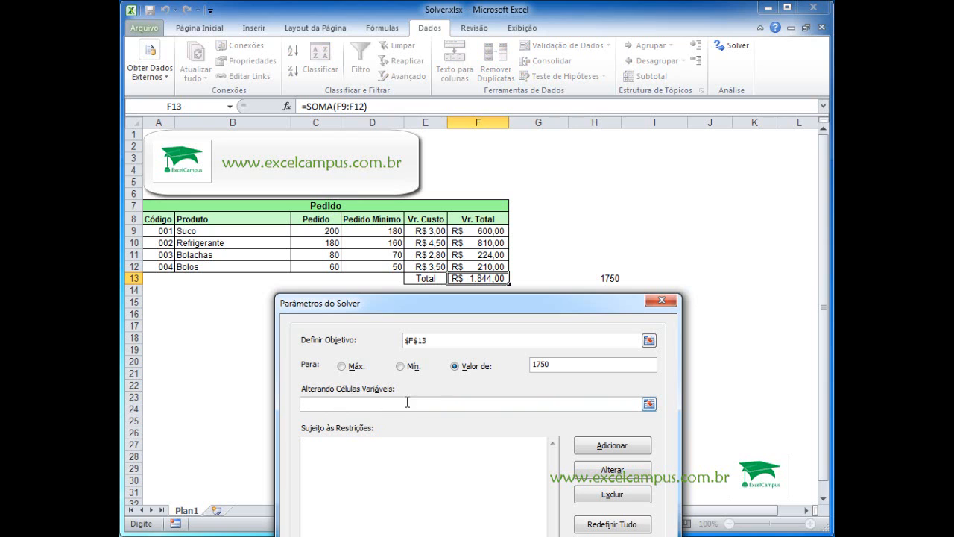
left_click(649, 403)
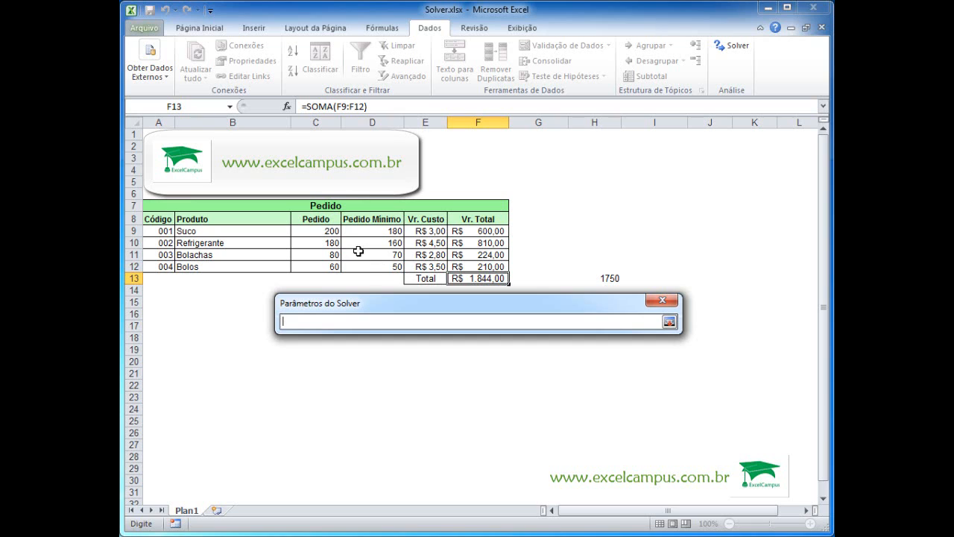
left_click_drag(334, 233, 331, 266)
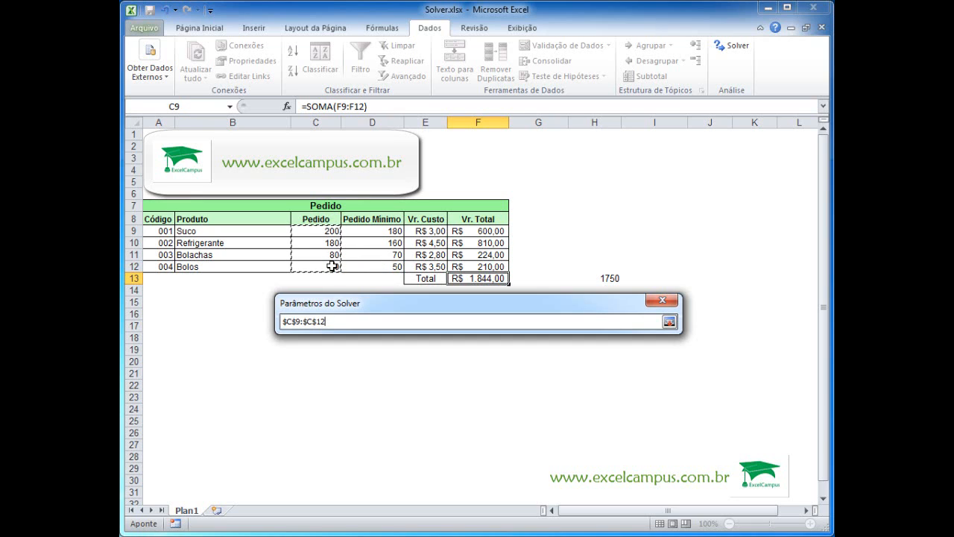
left_click(670, 322)
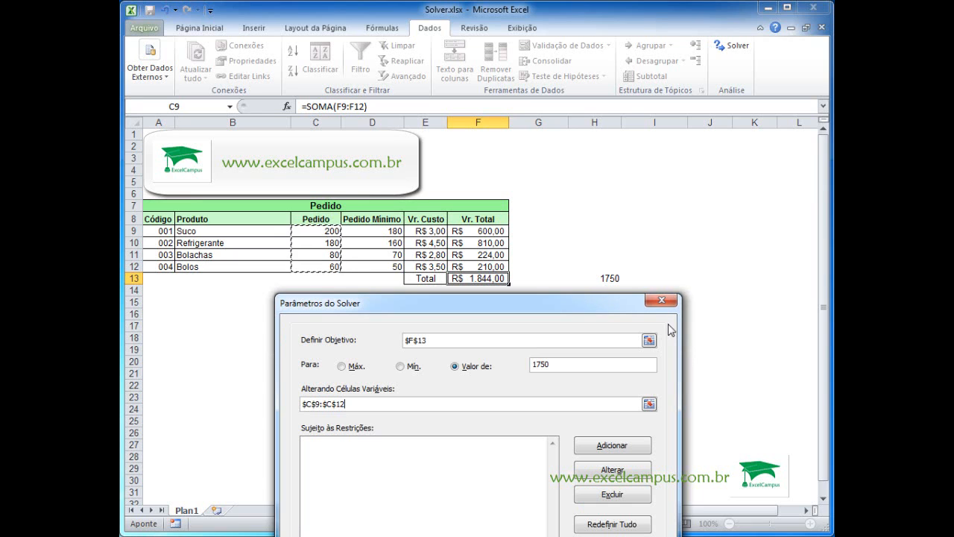
left_click_drag(531, 299, 501, 298)
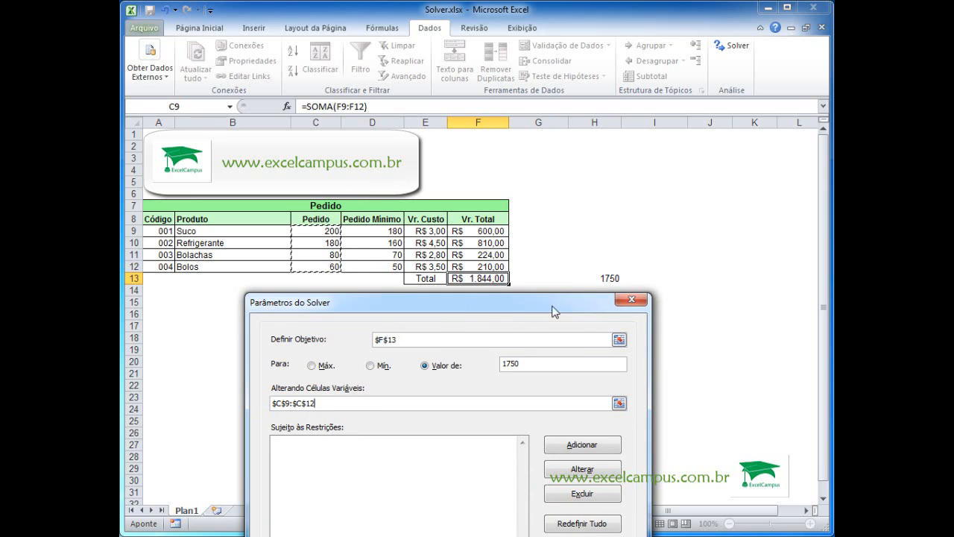
left_click_drag(567, 310, 494, 102)
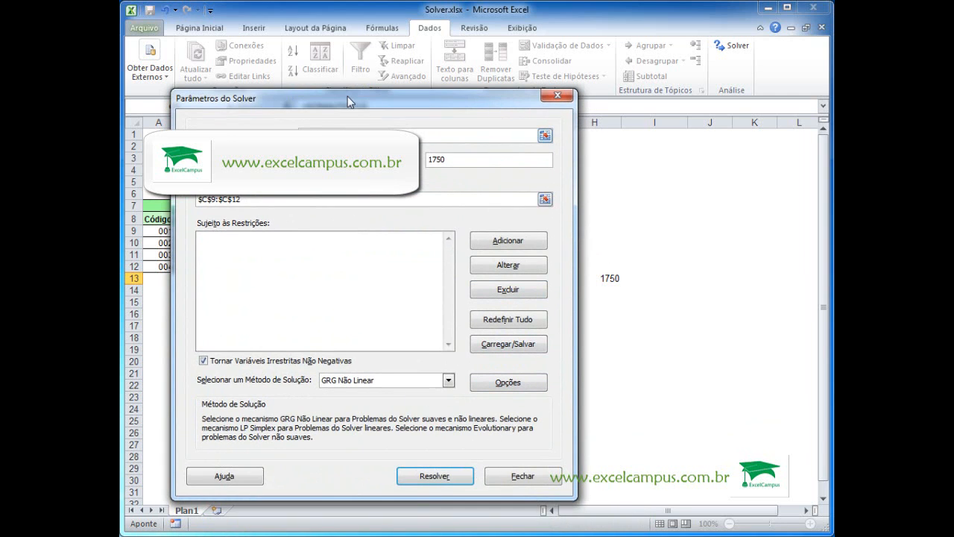
left_click_drag(358, 110, 425, 354)
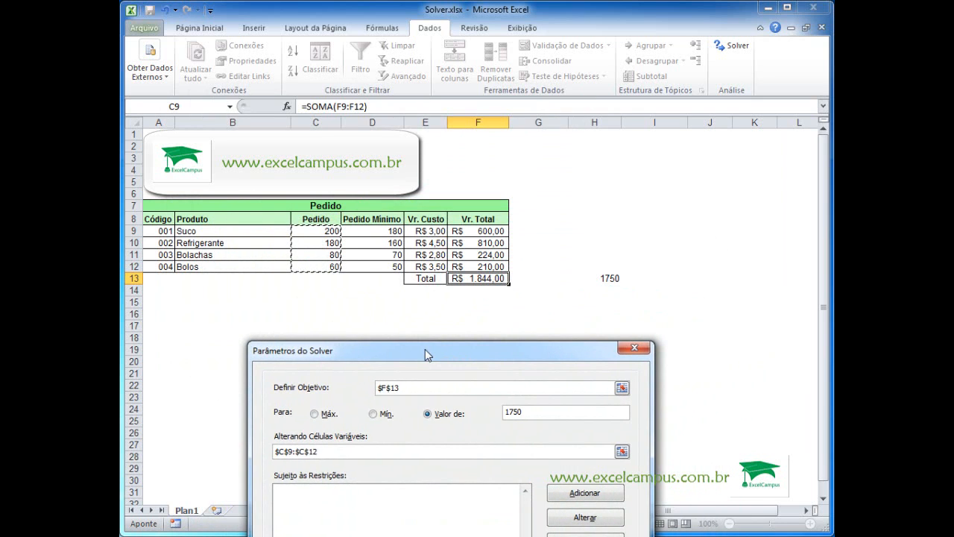
left_click_drag(425, 349, 379, 294)
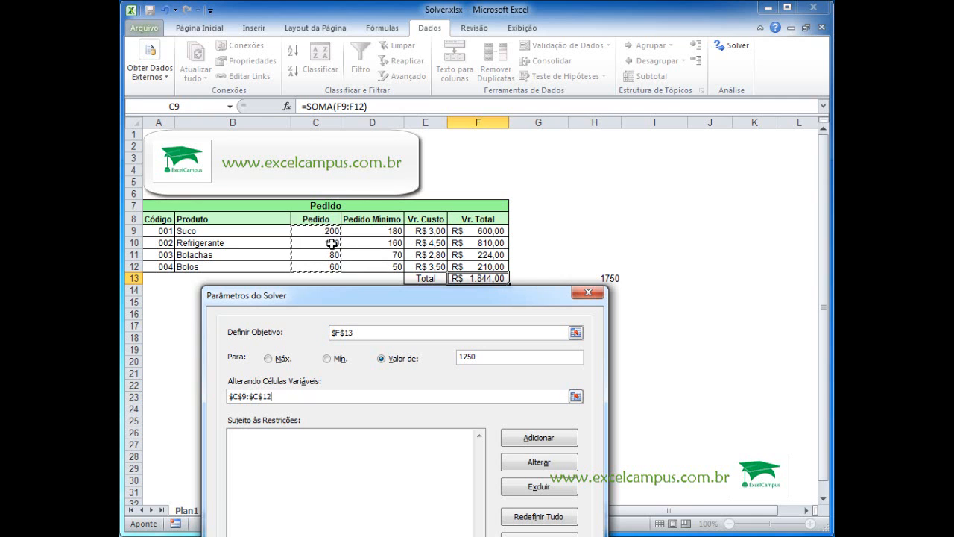
left_click_drag(414, 296, 385, 277)
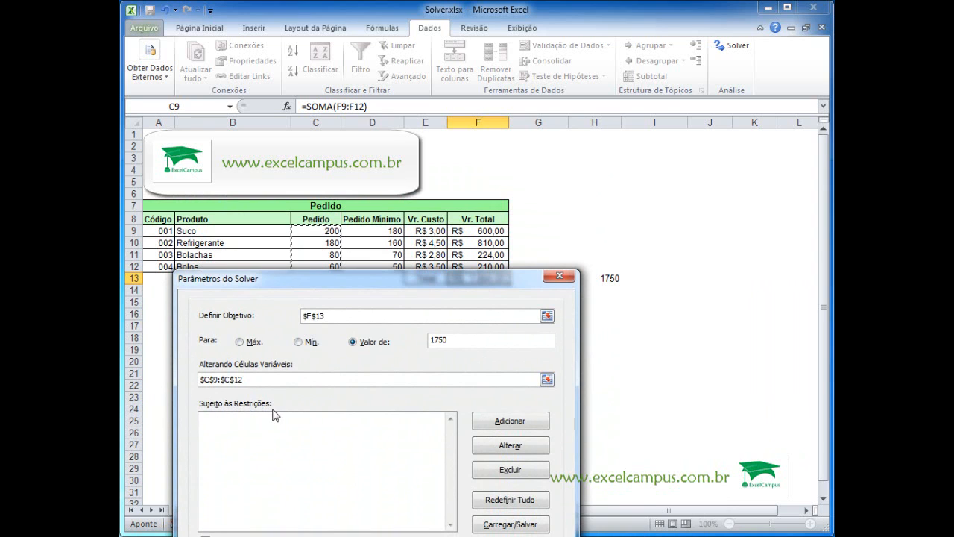
Add a Solver constraint requiring Suco's order quantity C9 to be >= its minimum order in D9
left_click(510, 422)
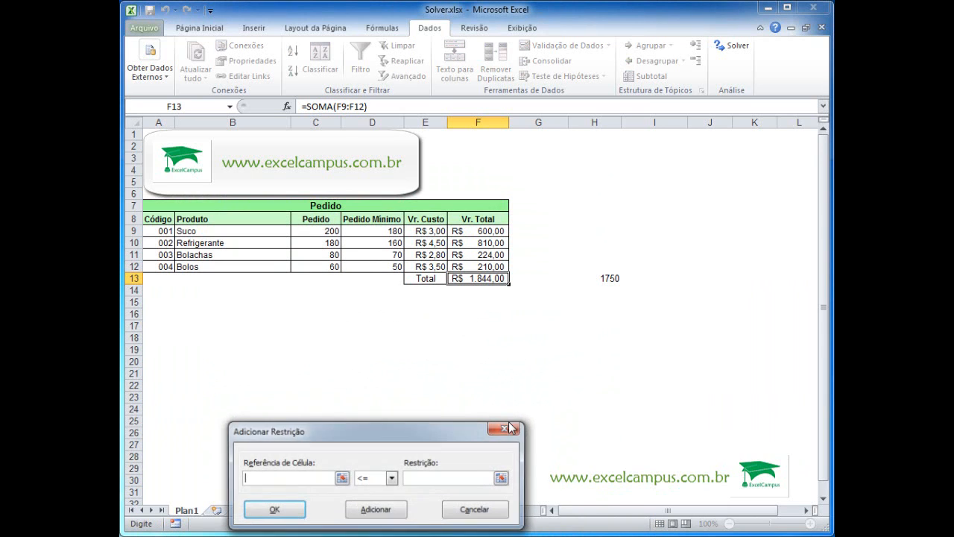
left_click_drag(398, 422, 387, 320)
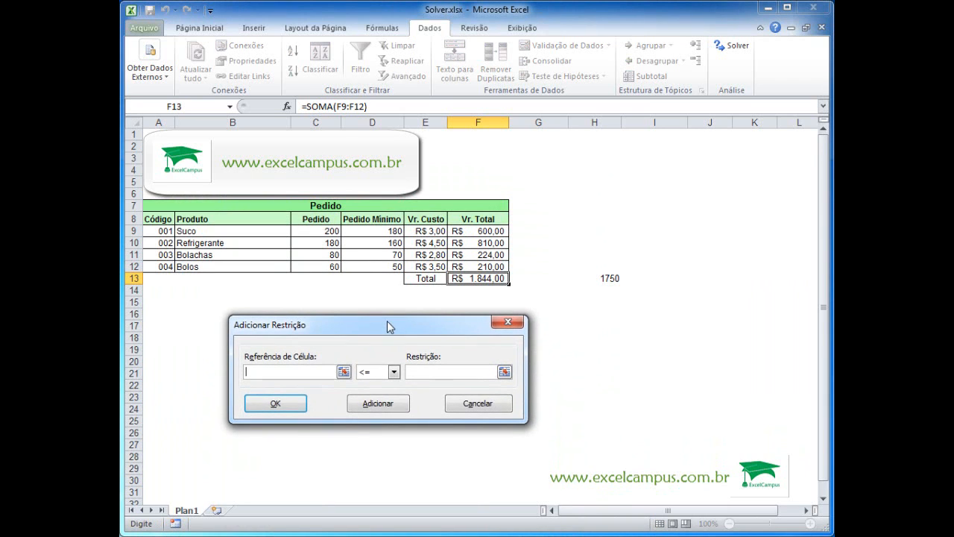
left_click(343, 372)
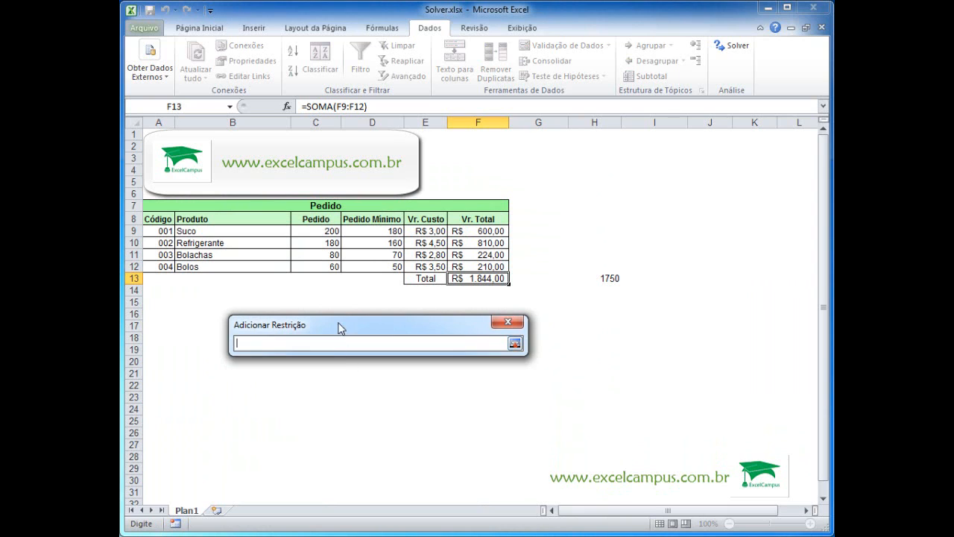
left_click(321, 231)
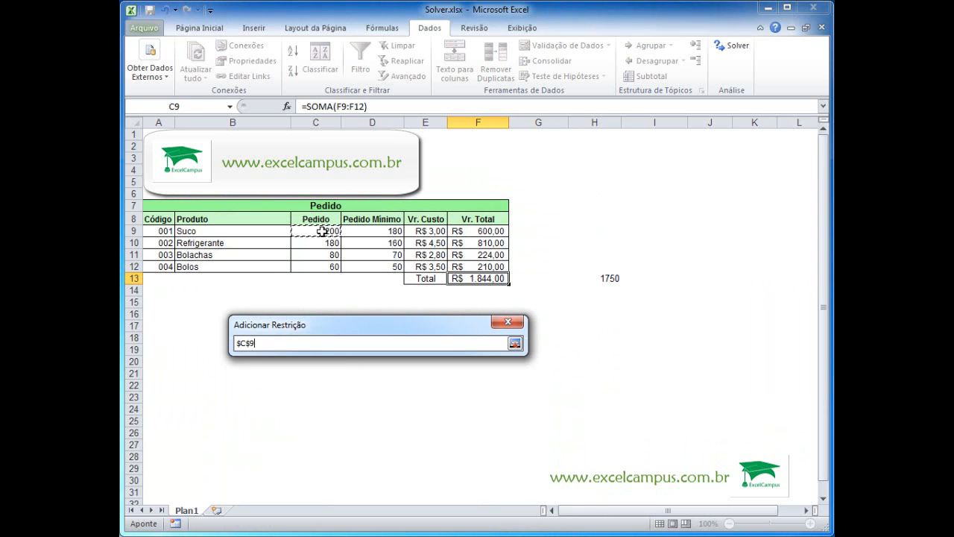
left_click(514, 343)
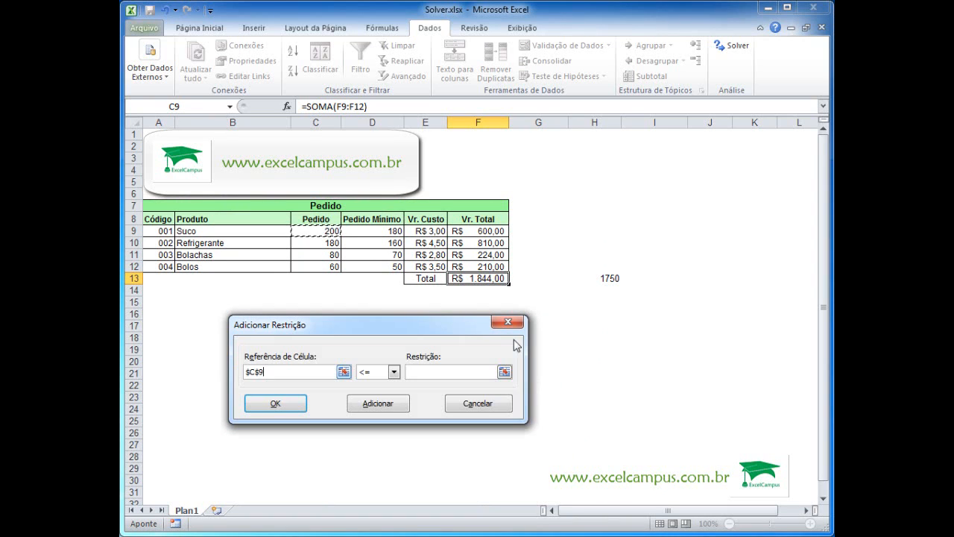
left_click(393, 372)
left_click(380, 406)
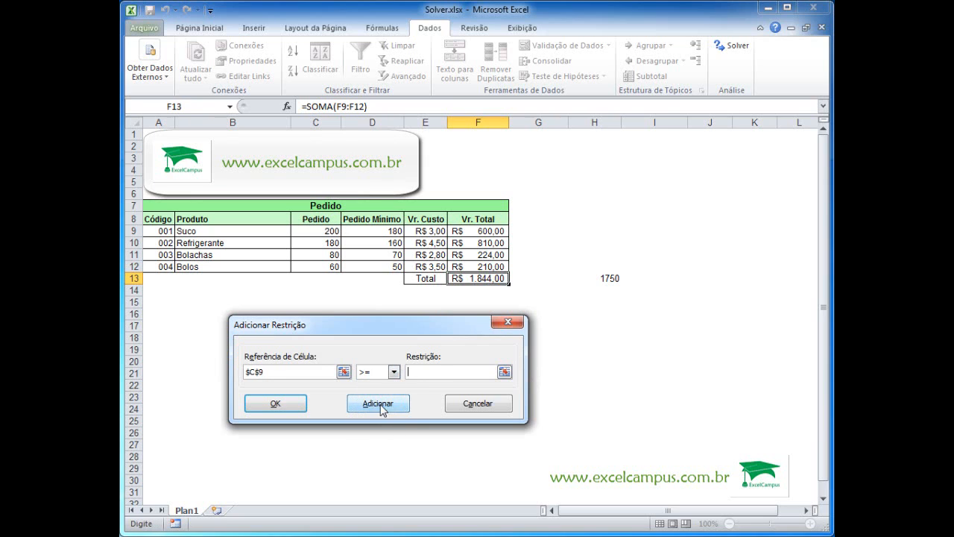
left_click(505, 371)
left_click(386, 232)
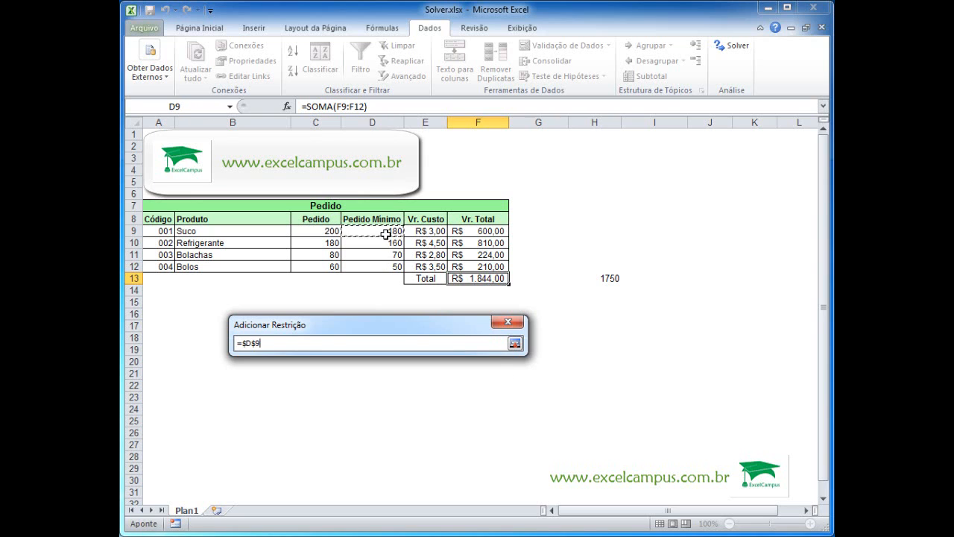
left_click(516, 344)
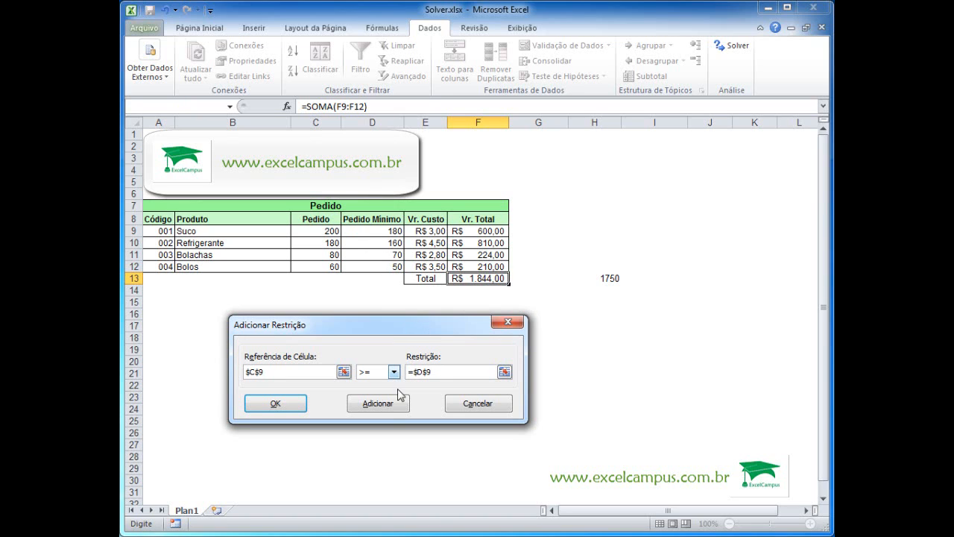
left_click(388, 409)
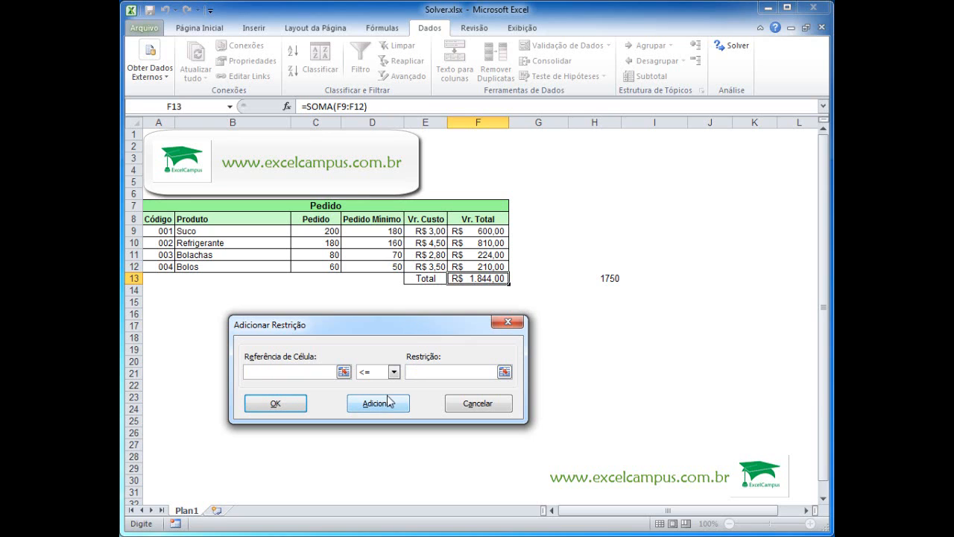
Add a Solver constraint requiring Refrigerante's order quantity C10 to be >= its minimum order in D10
left_click(343, 372)
left_click(325, 244)
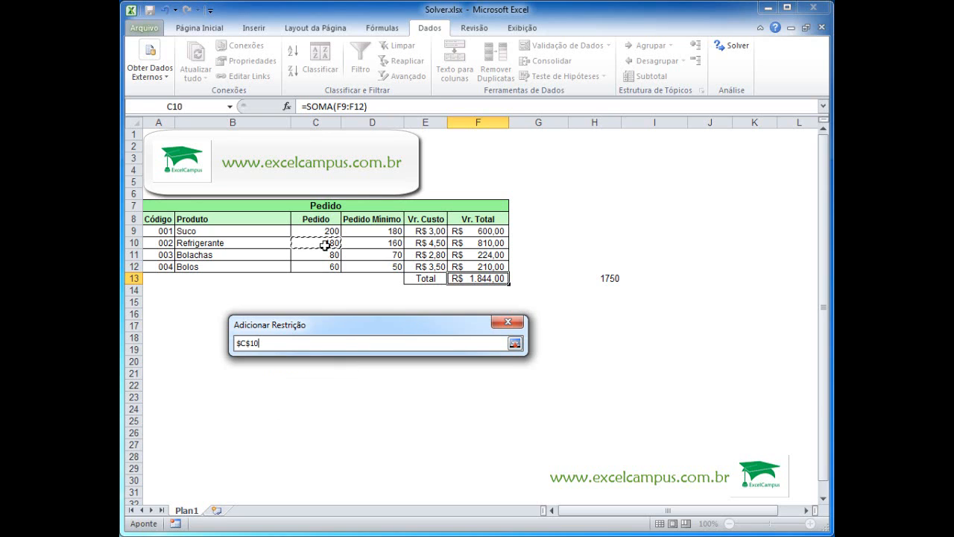
left_click(515, 343)
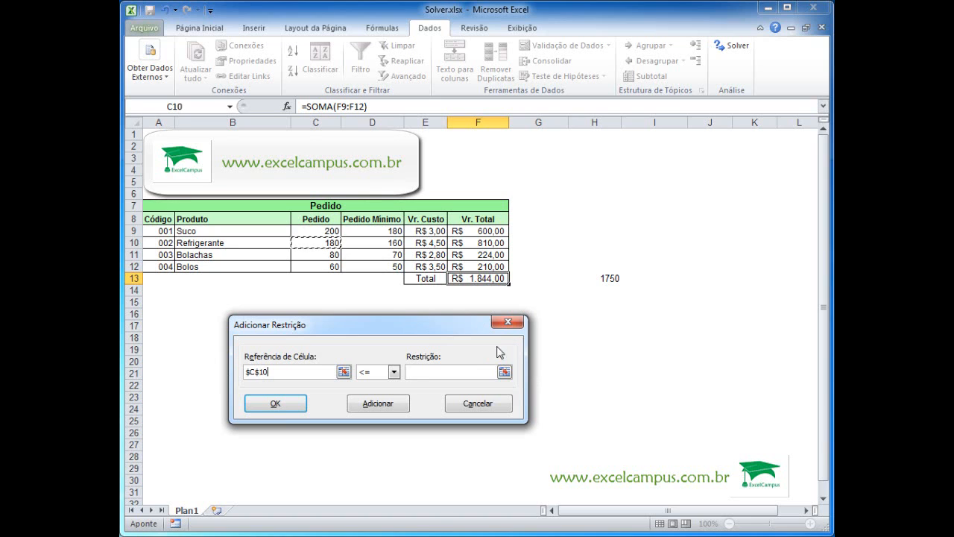
left_click(393, 372)
left_click(375, 404)
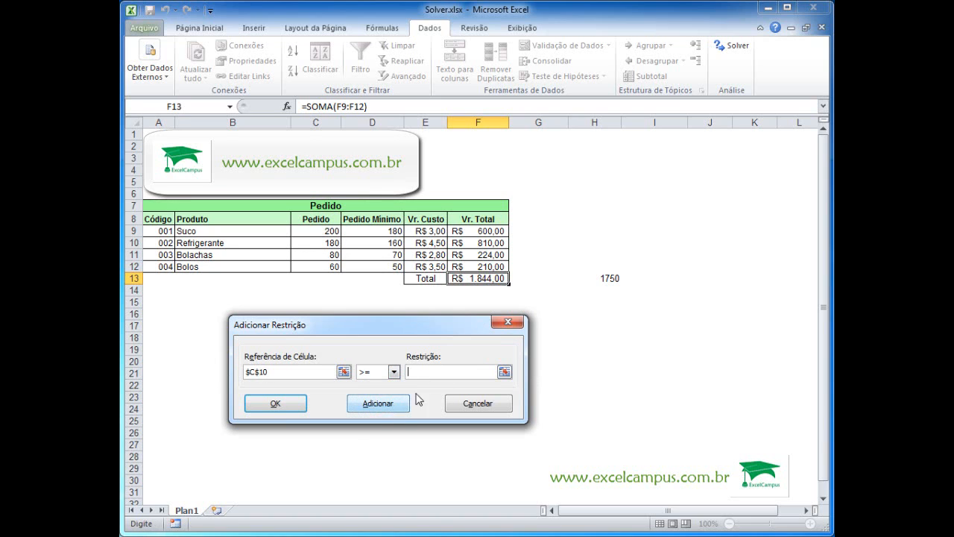
left_click(505, 371)
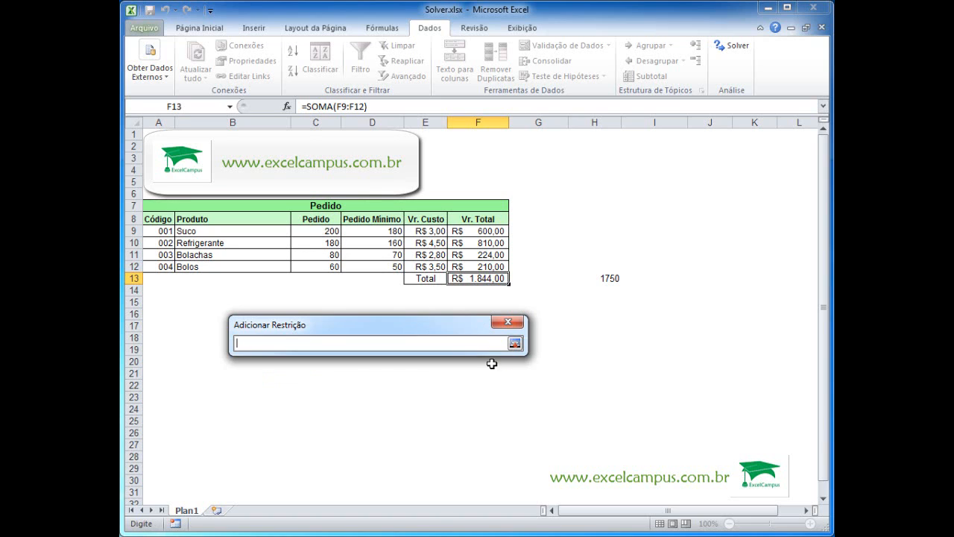
left_click(390, 247)
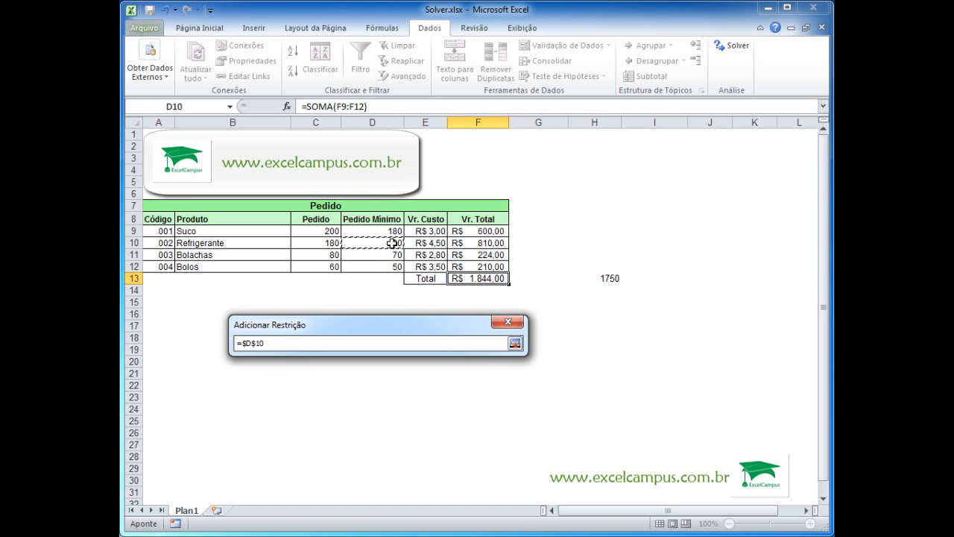
left_click(515, 344)
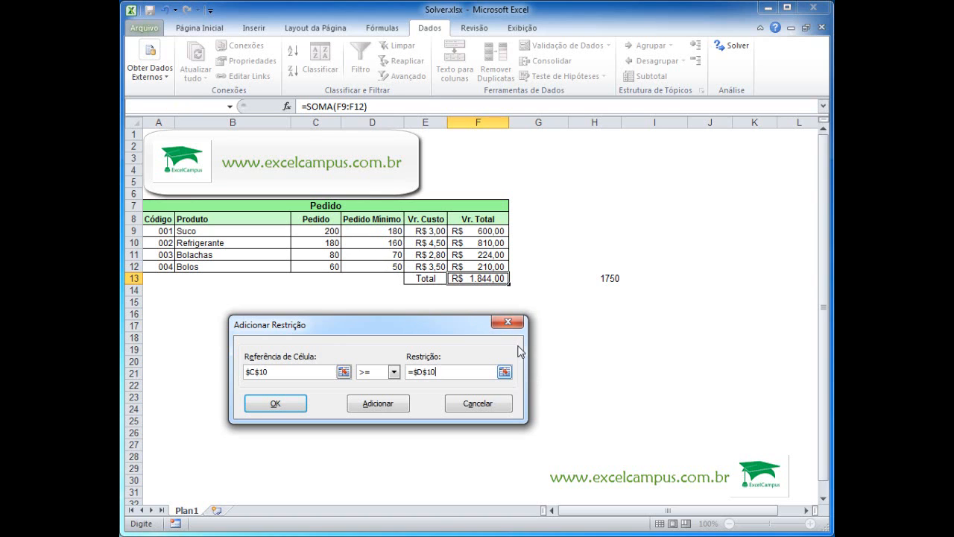
left_click(378, 403)
Add a Solver constraint requiring Bolachas' order quantity C11 to be >= its minimum order in D11
left_click(325, 255)
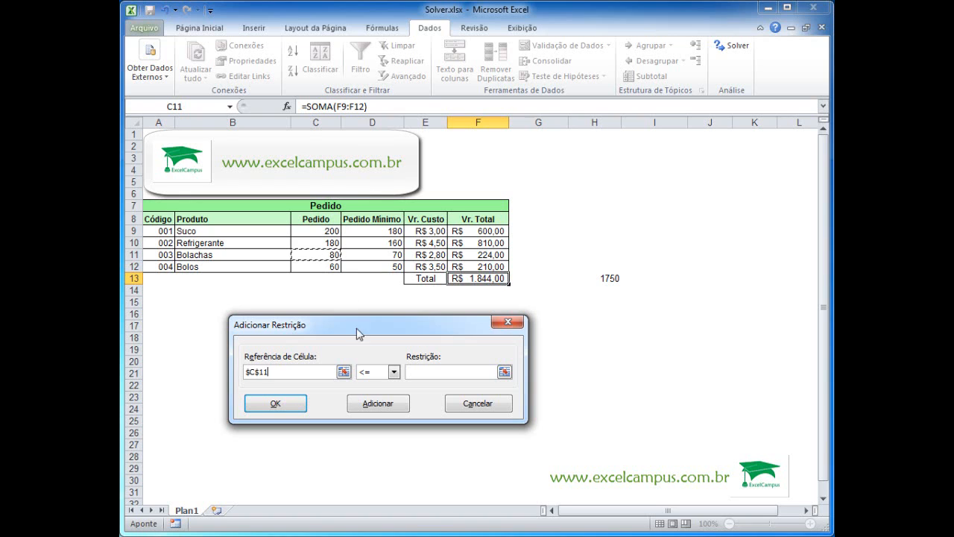
left_click(394, 372)
left_click(381, 406)
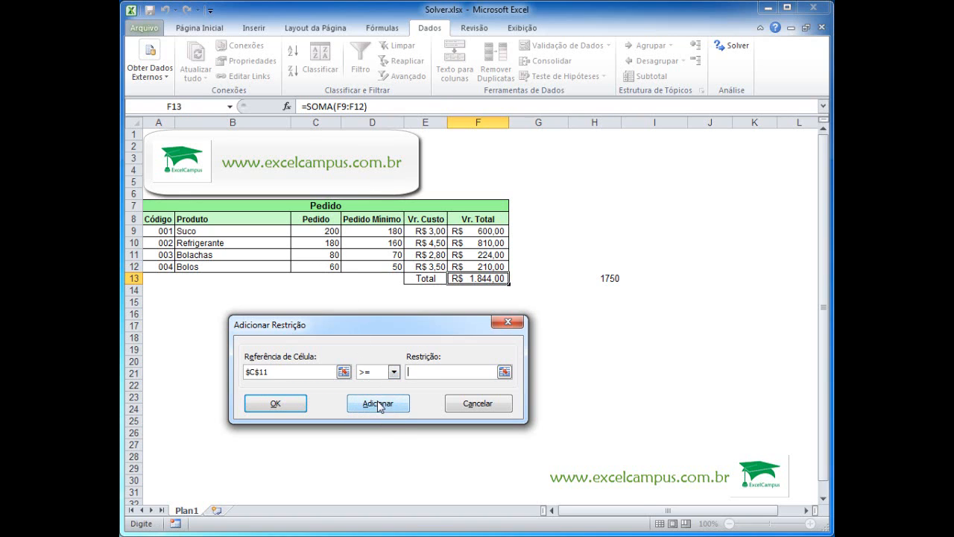
left_click(505, 375)
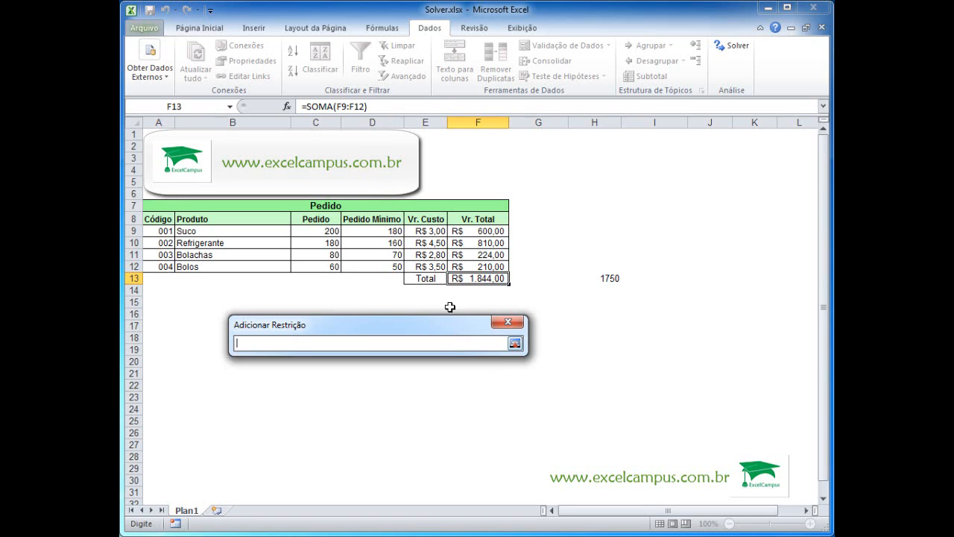
left_click(394, 255)
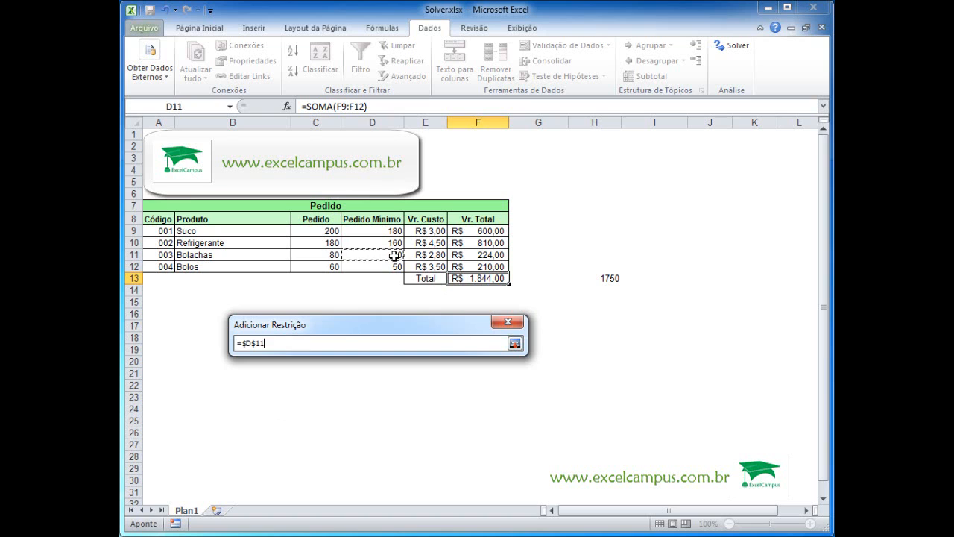
left_click(515, 343)
left_click(385, 407)
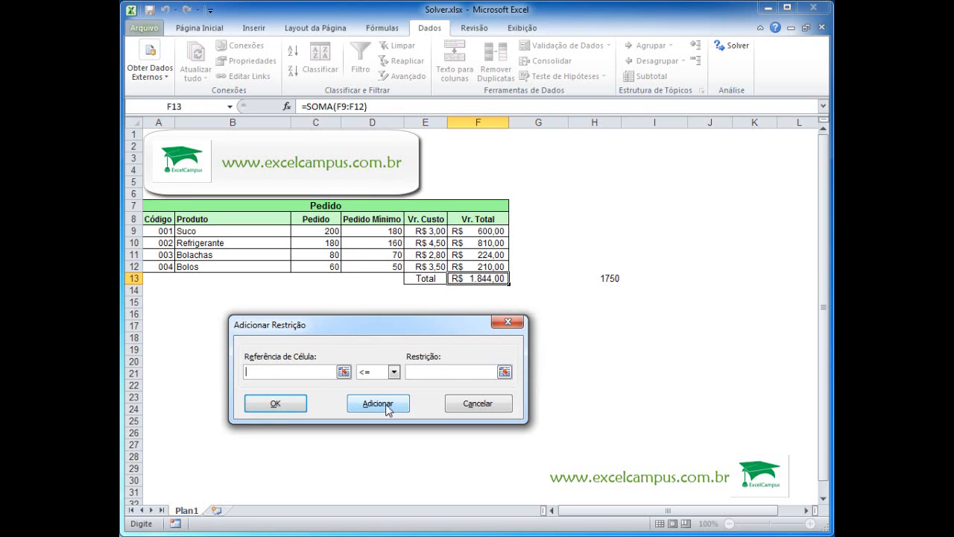
Add the last constraint, Bolos' order quantity C12 >= its minimum order in D12, and return to the Solver parameters
left_click(343, 371)
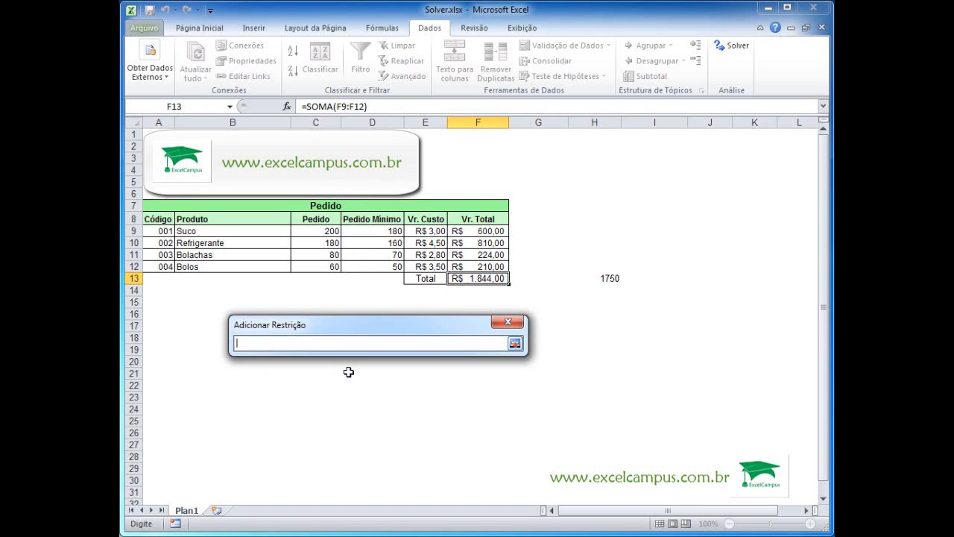
left_click(326, 267)
left_click(515, 343)
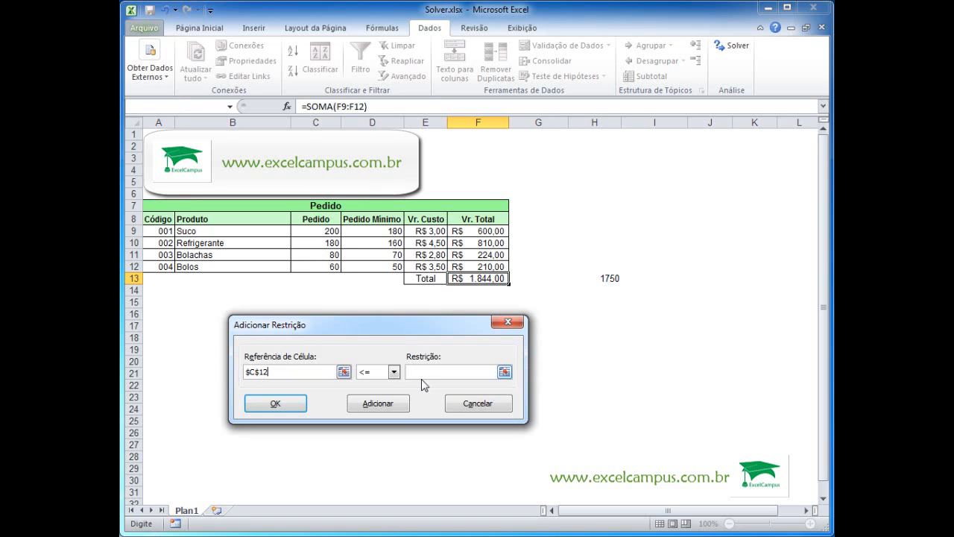
left_click(393, 371)
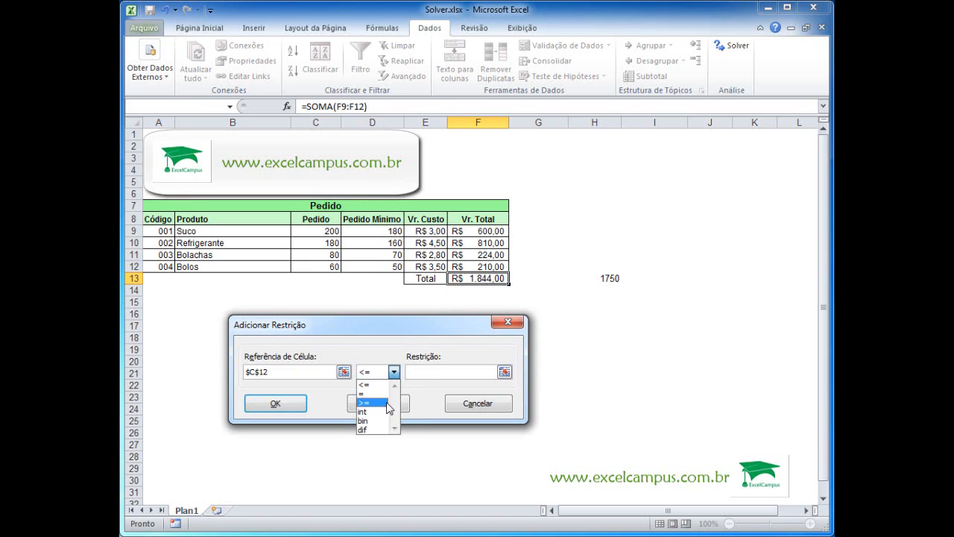
left_click(372, 403)
left_click(505, 371)
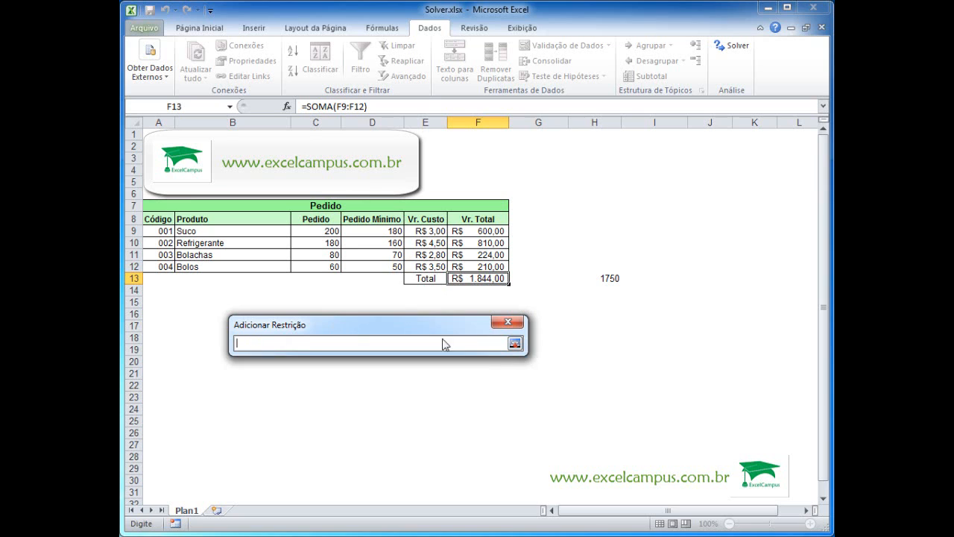
left_click(389, 268)
left_click(515, 343)
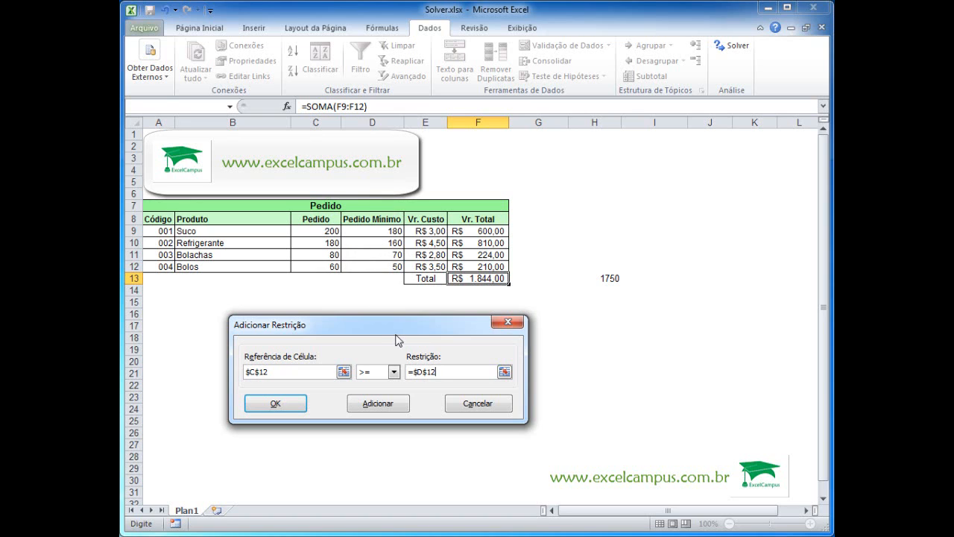
left_click(301, 404)
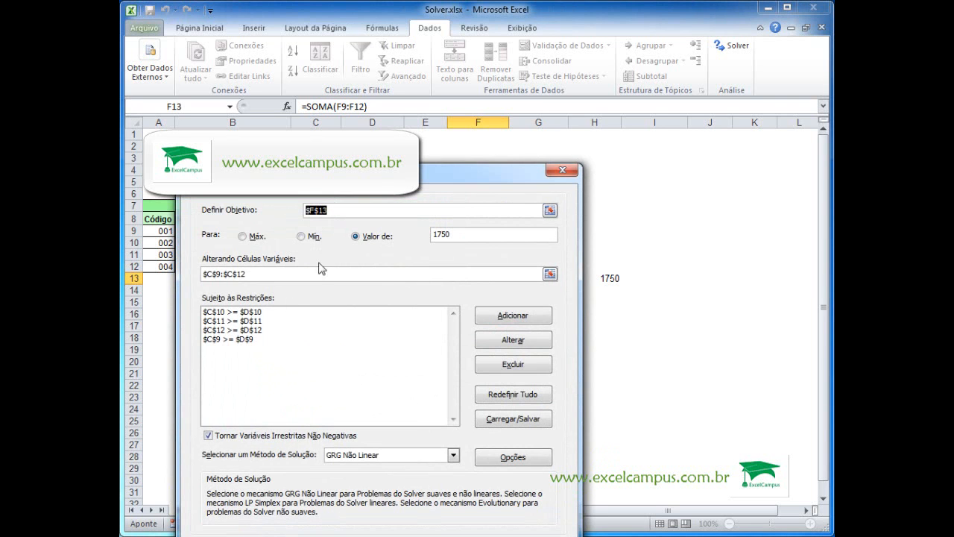
Review the Solver parameters against the order table and solve the model with the defined constraints
left_click_drag(399, 179, 489, 290)
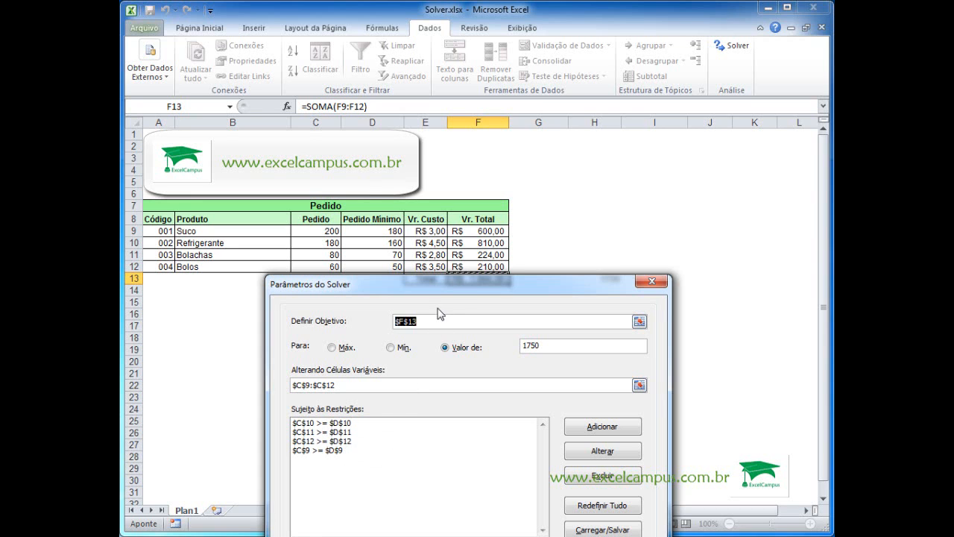
left_click_drag(451, 292, 418, 324)
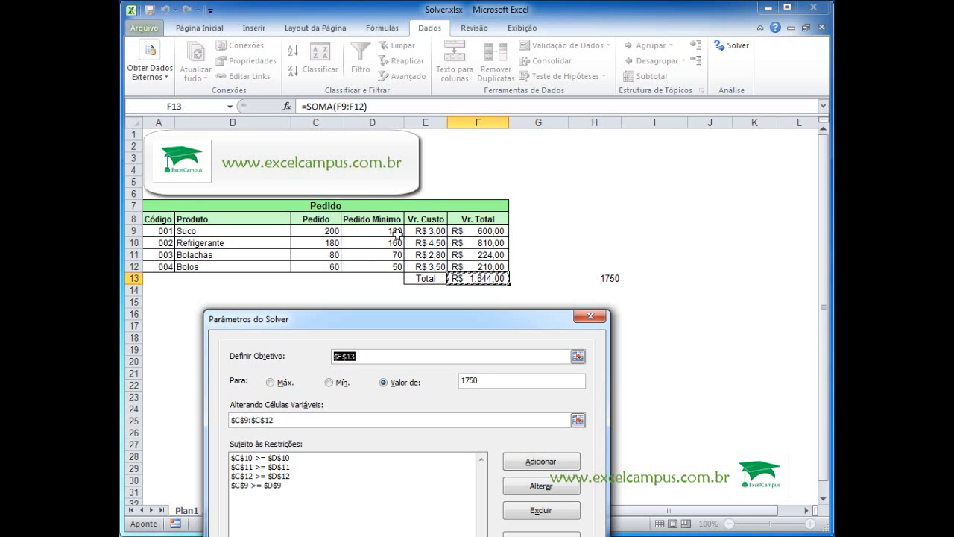
left_click_drag(419, 326, 378, 120)
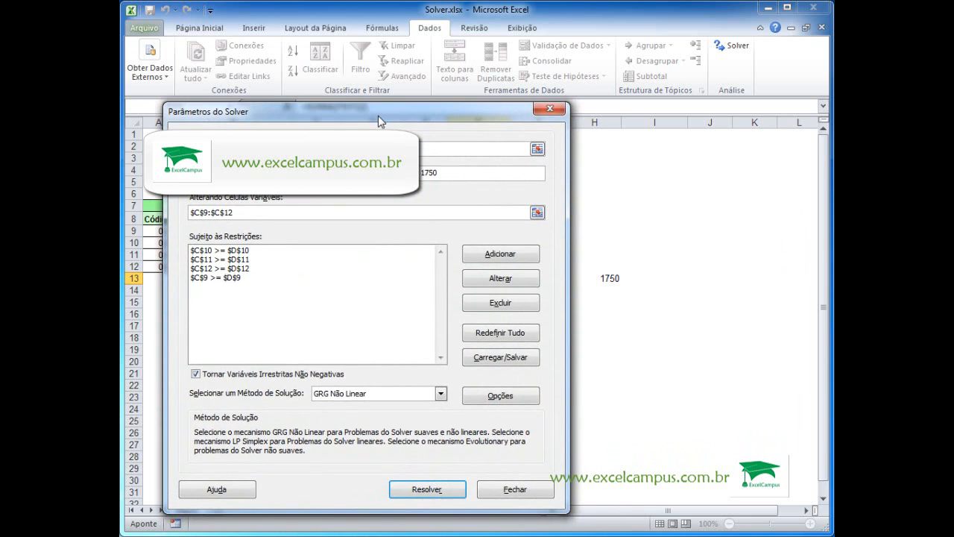
left_click(436, 491)
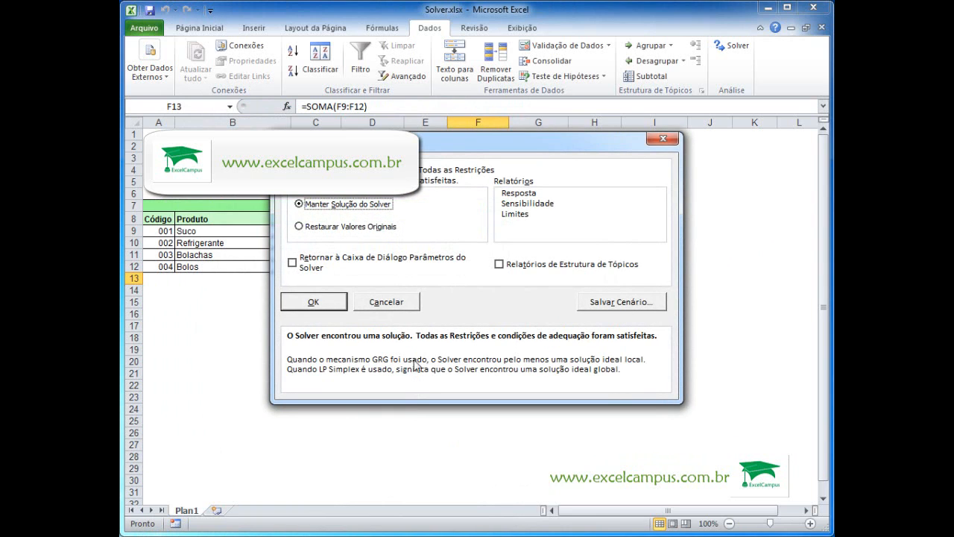
Keep the Solver solution and generate the Resposta, Sensibilidade and Limites reports
left_click_drag(459, 139, 452, 214)
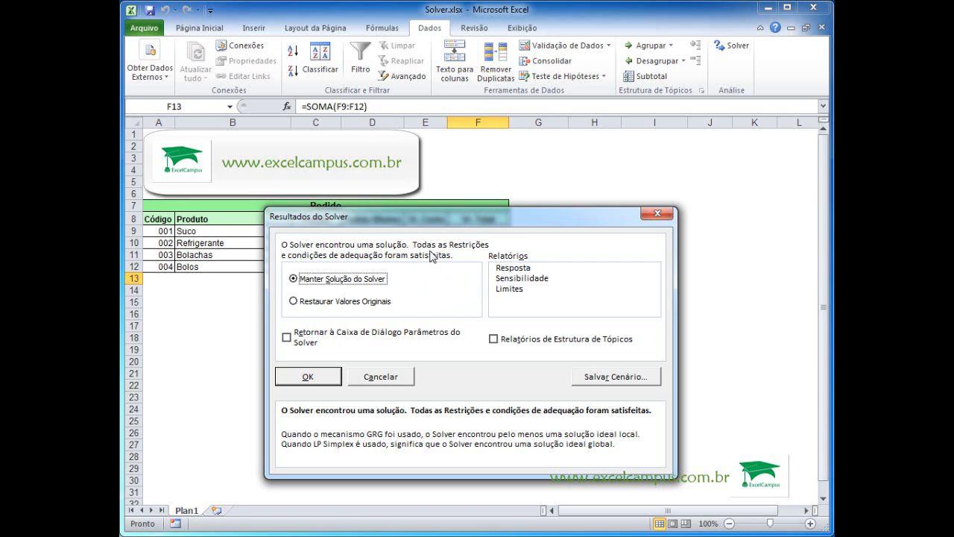
left_click_drag(431, 221, 377, 281)
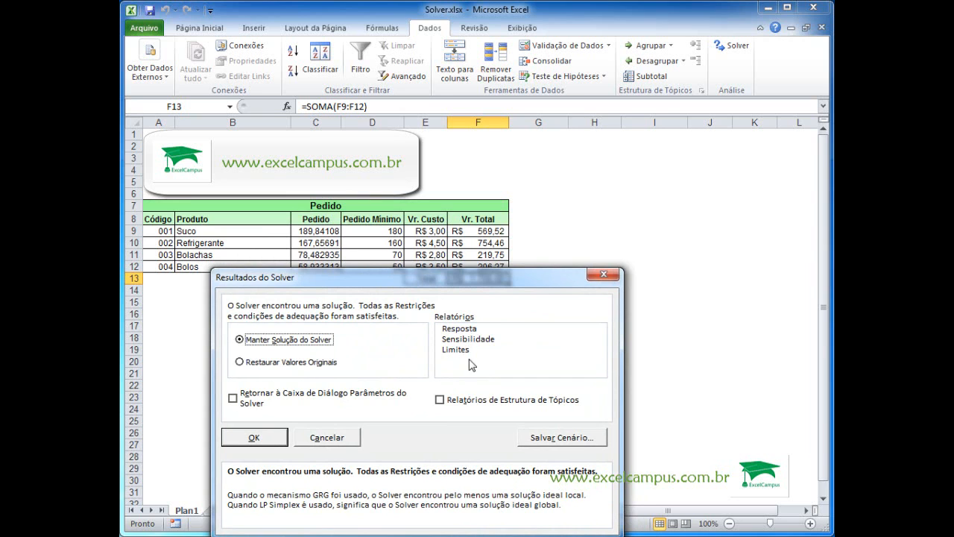
left_click_drag(456, 279, 443, 244)
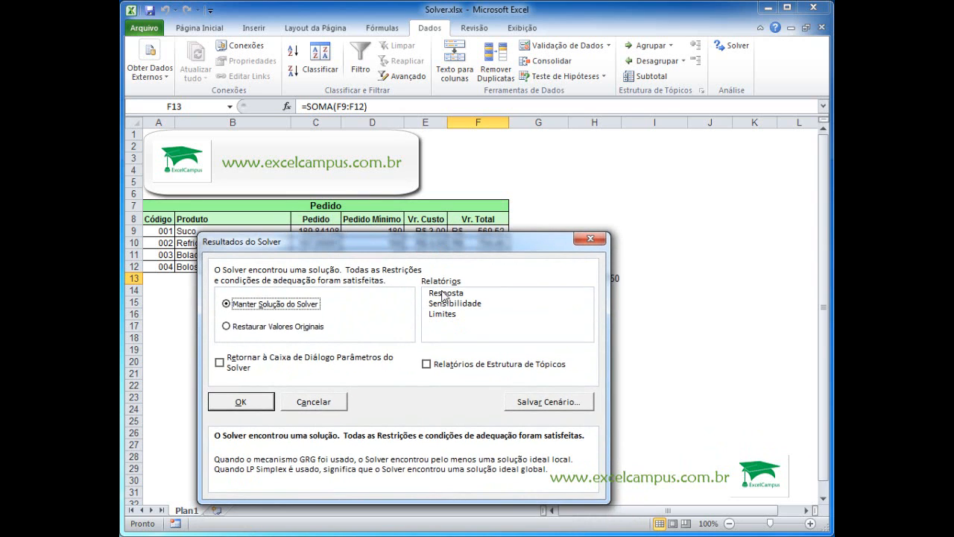
left_click(444, 293)
left_click(454, 303)
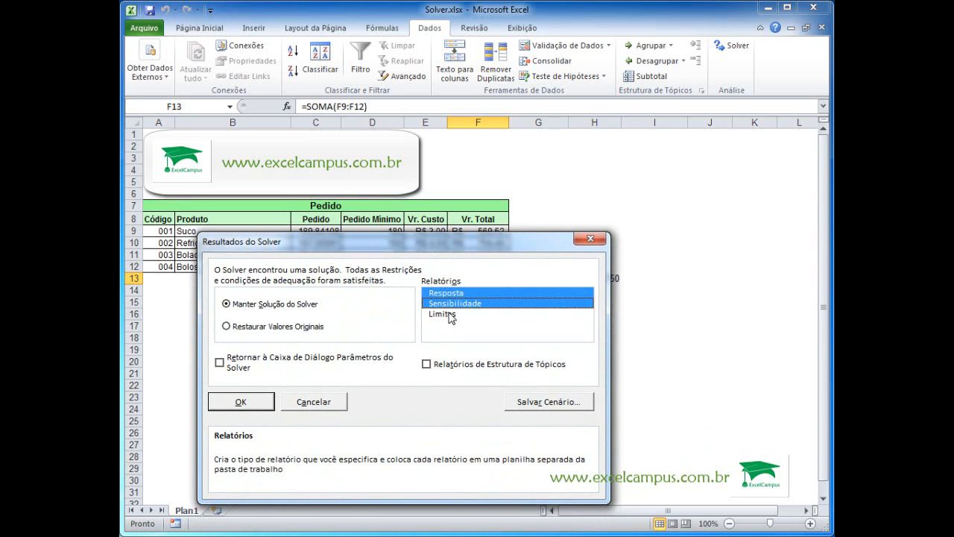
left_click(451, 314)
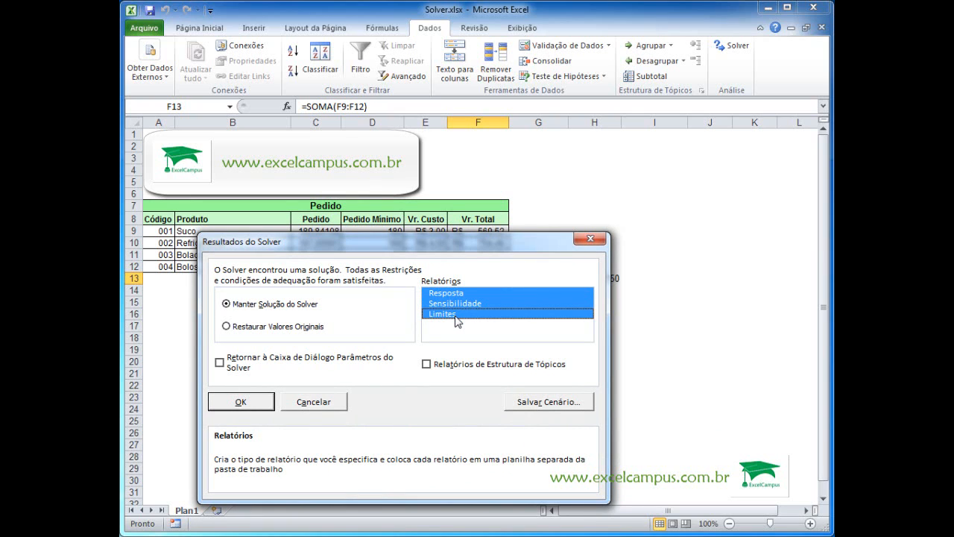
left_click(241, 403)
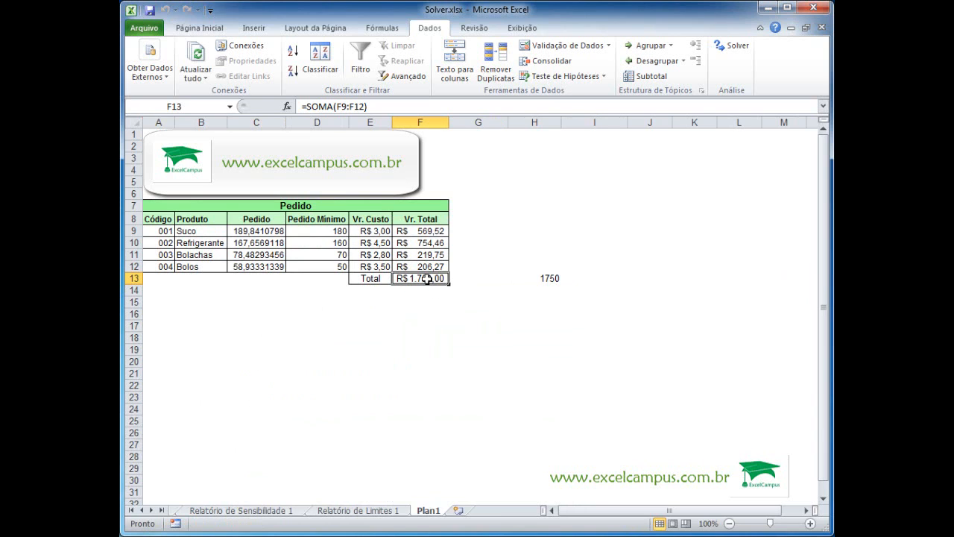
Widen the Pedido and Produto columns of the order table
left_click_drag(286, 123, 311, 123)
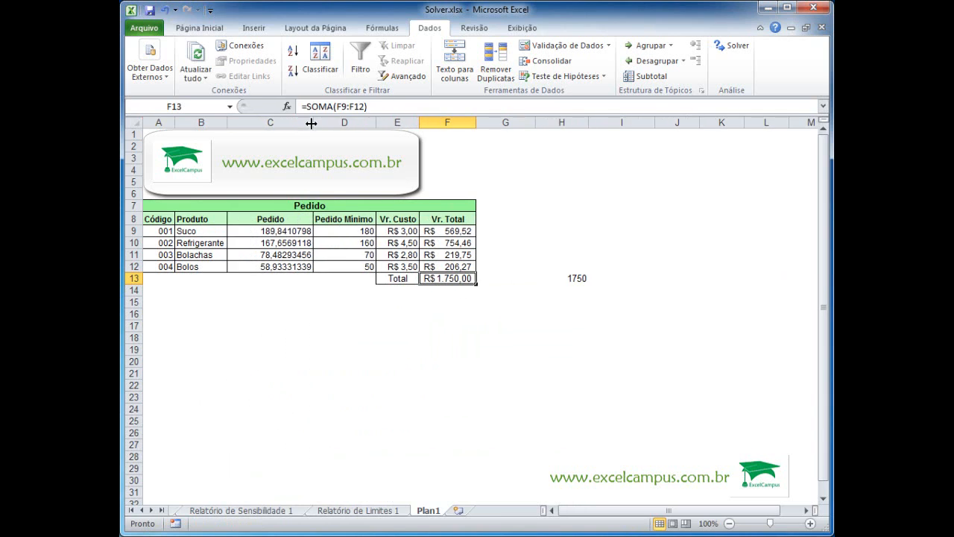
left_click_drag(224, 123, 244, 123)
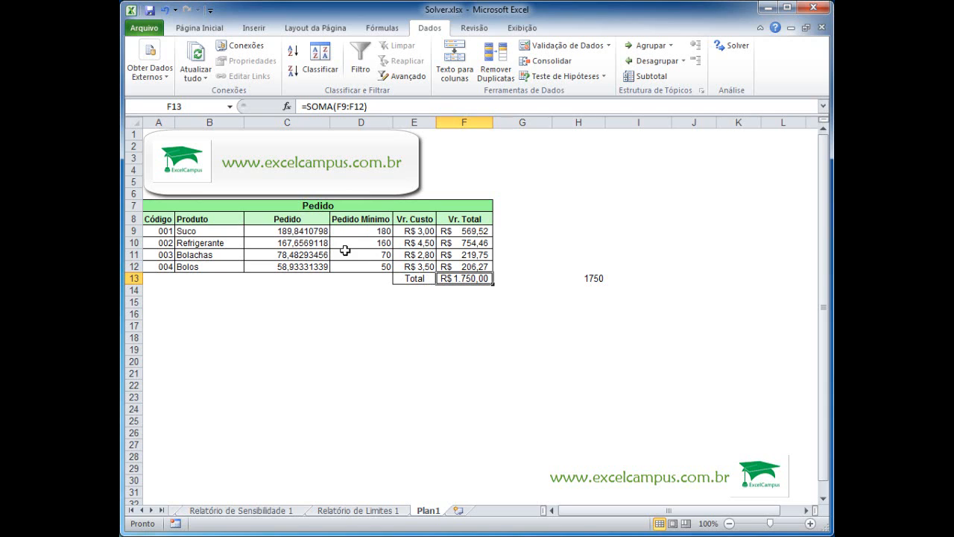
Compare the solved quantities of Refrigerante, Bolachas and Bolos with their minimum orders in column D
left_click(384, 247)
left_click(290, 243)
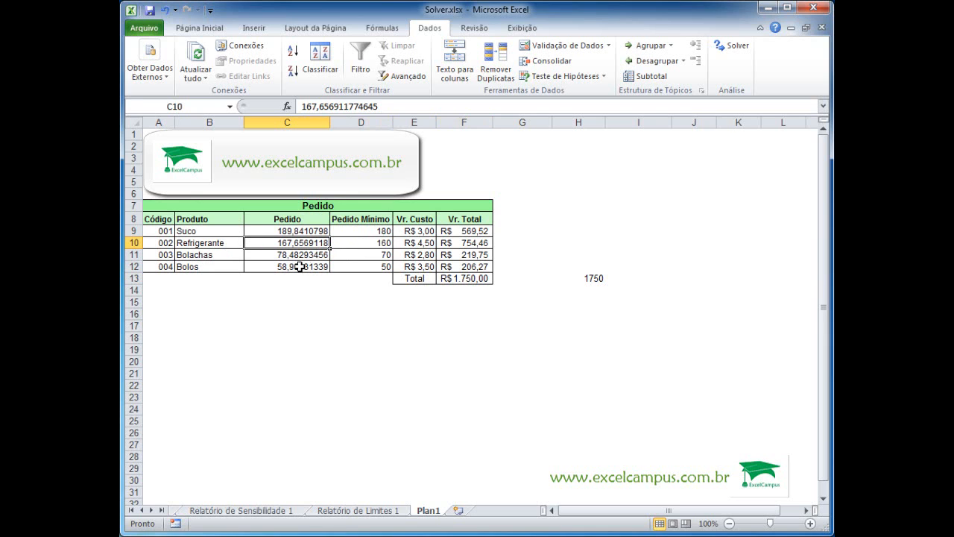
left_click(357, 254)
left_click(292, 254)
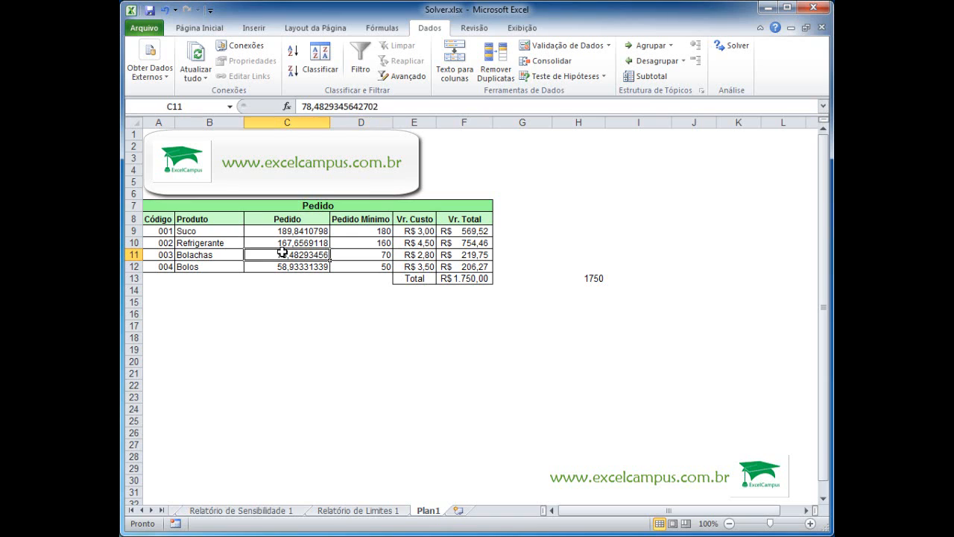
left_click(366, 266)
left_click(313, 266)
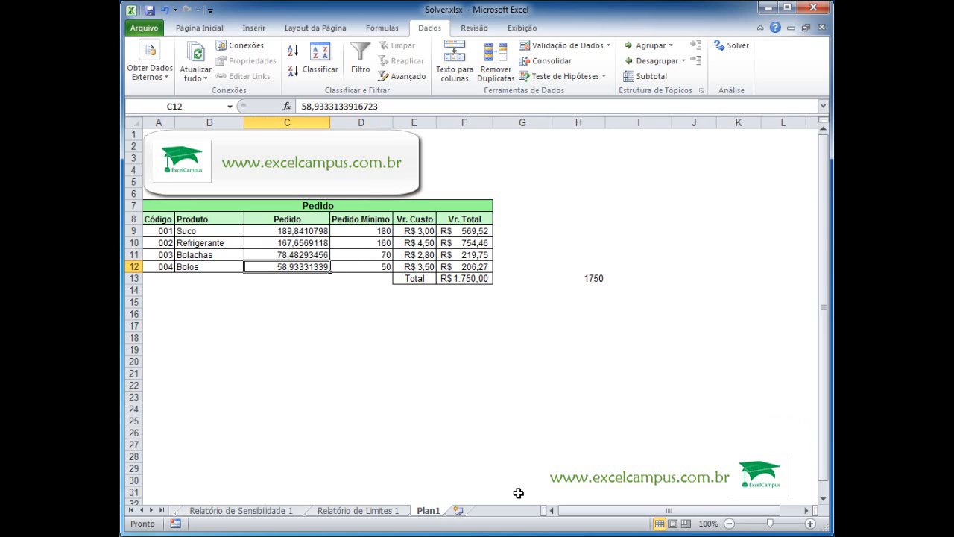
Bring the Relatório de Respostas 1 sheet tab into view among the Solver reports
left_click(142, 511)
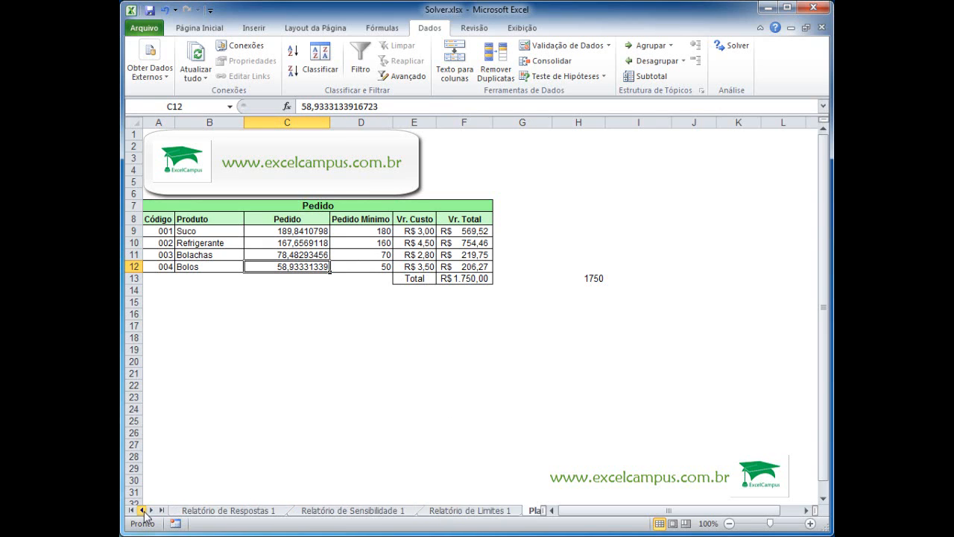